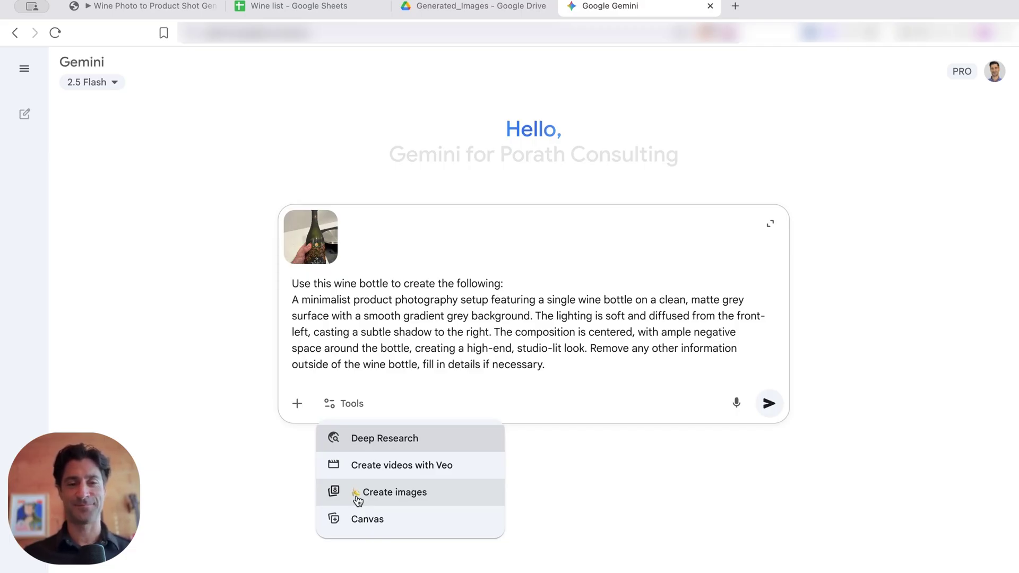
Submit the attached bottle photo and the minimalist grey studio prompt for generation with the Create images tool.
left_click(358, 500)
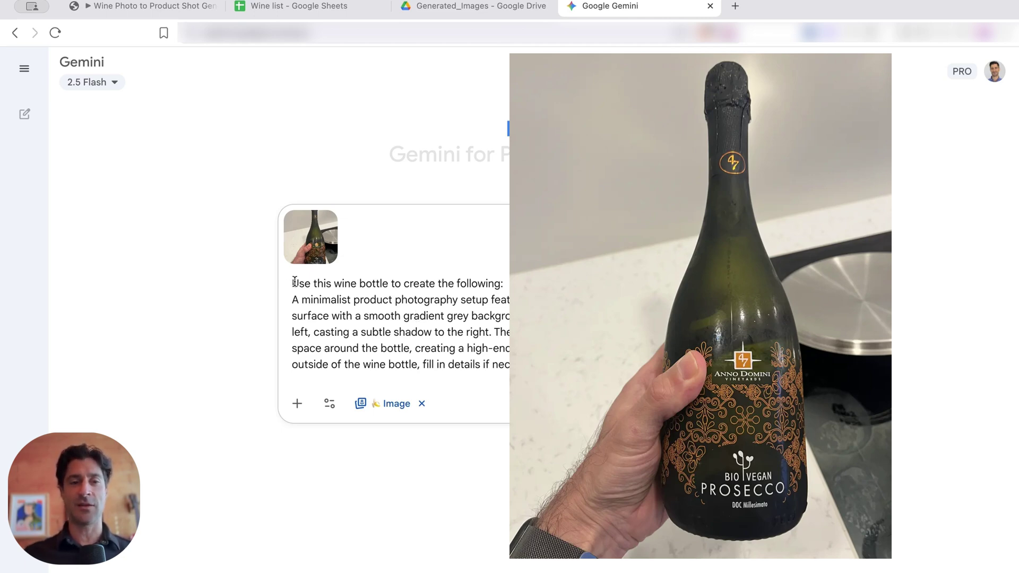
left_click_drag(292, 298, 288, 373)
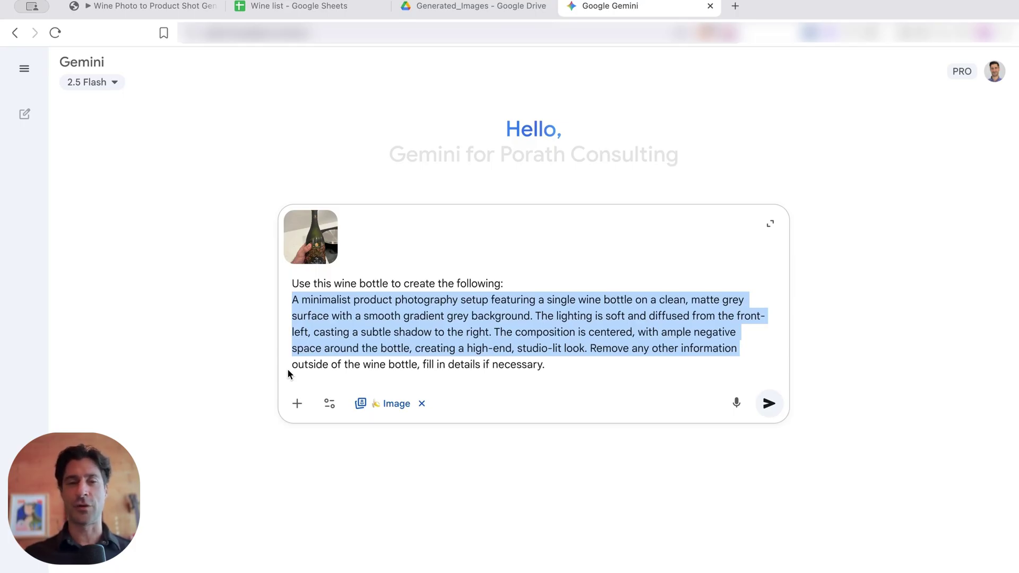
left_click(343, 364)
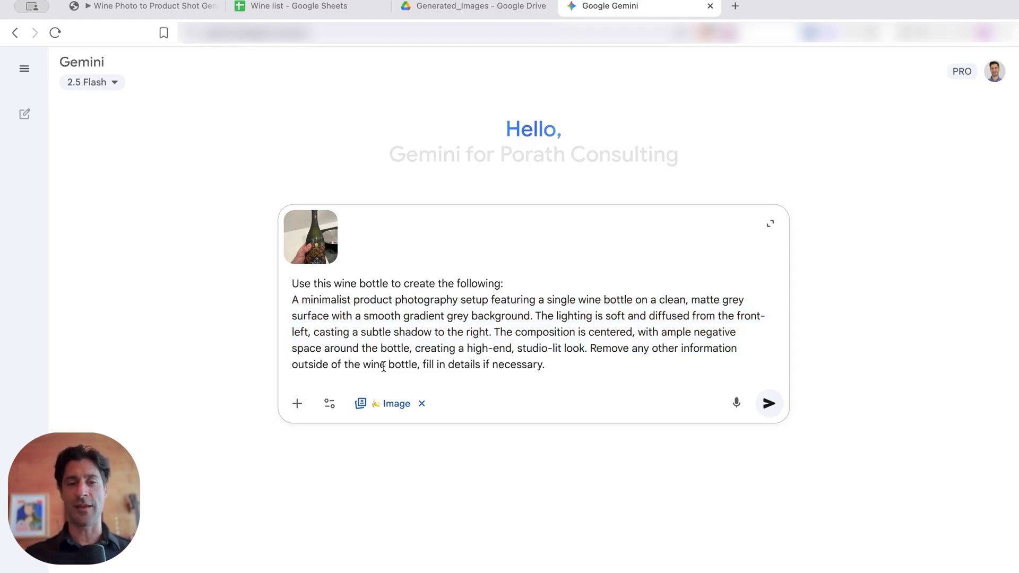
left_click(769, 404)
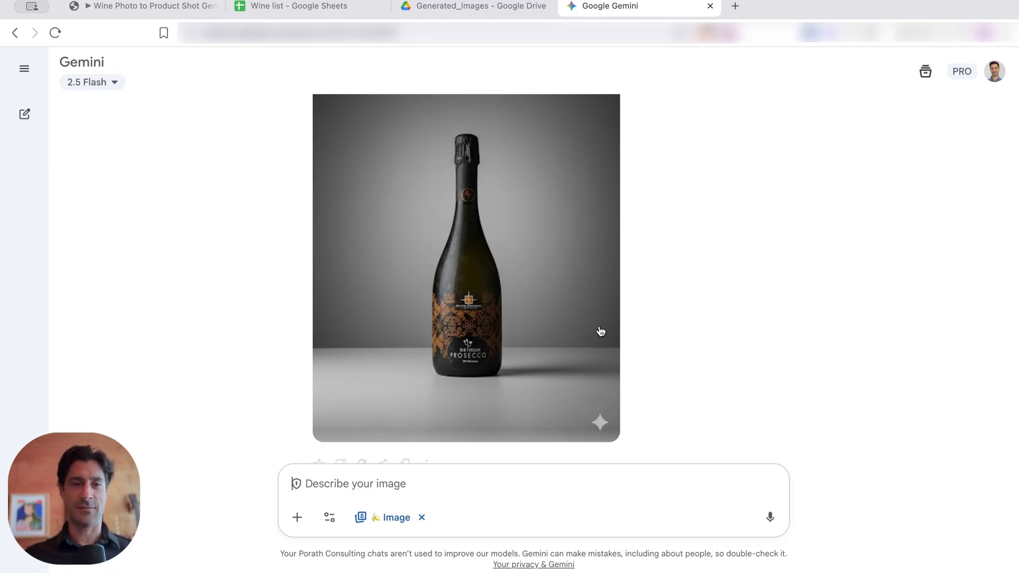
Inspect the generated studio shot of the prosecco bottle enlarged, checking the label details and shadow.
left_click(476, 314)
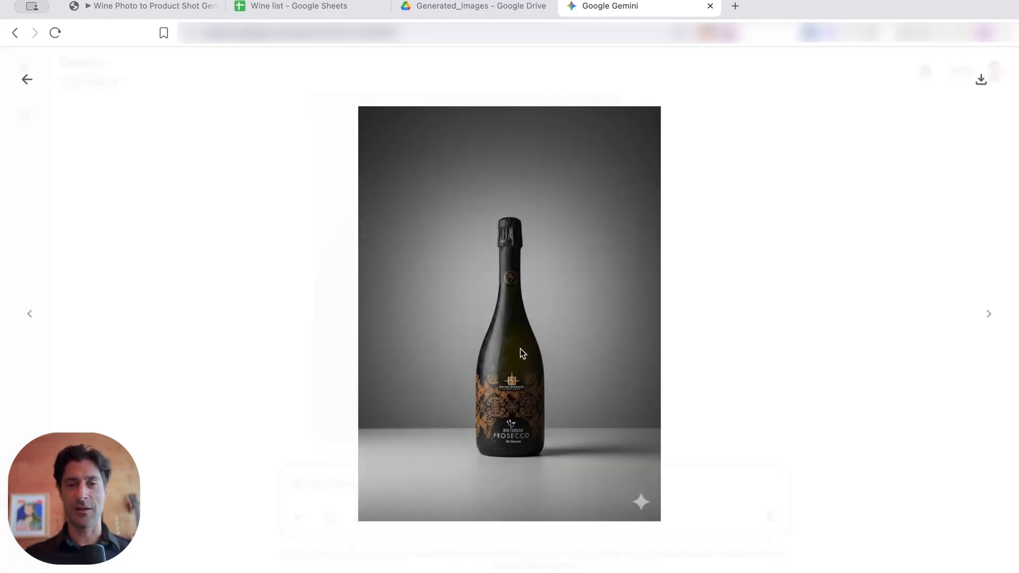
scroll(520, 348, "up", 5)
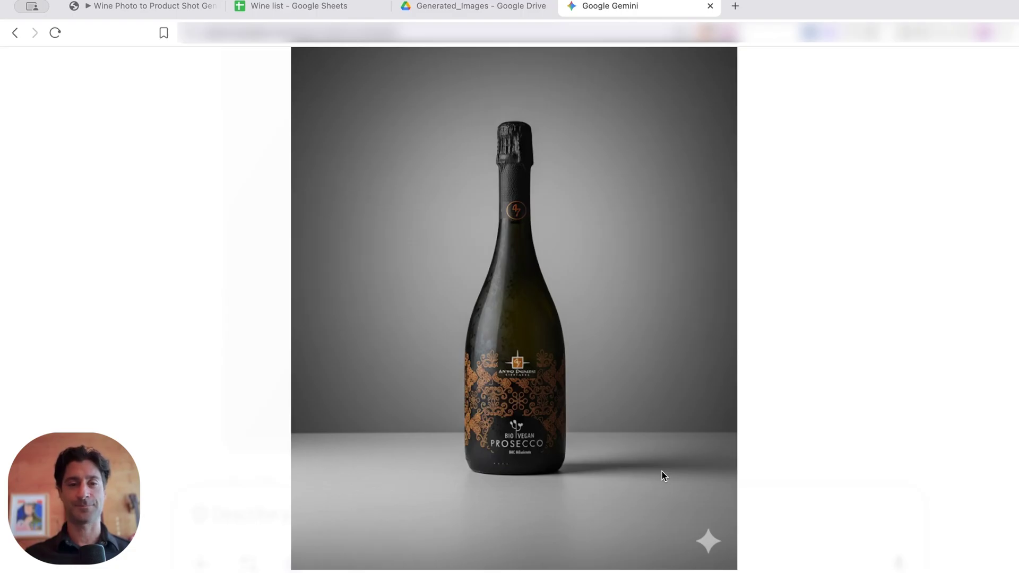
key("Escape")
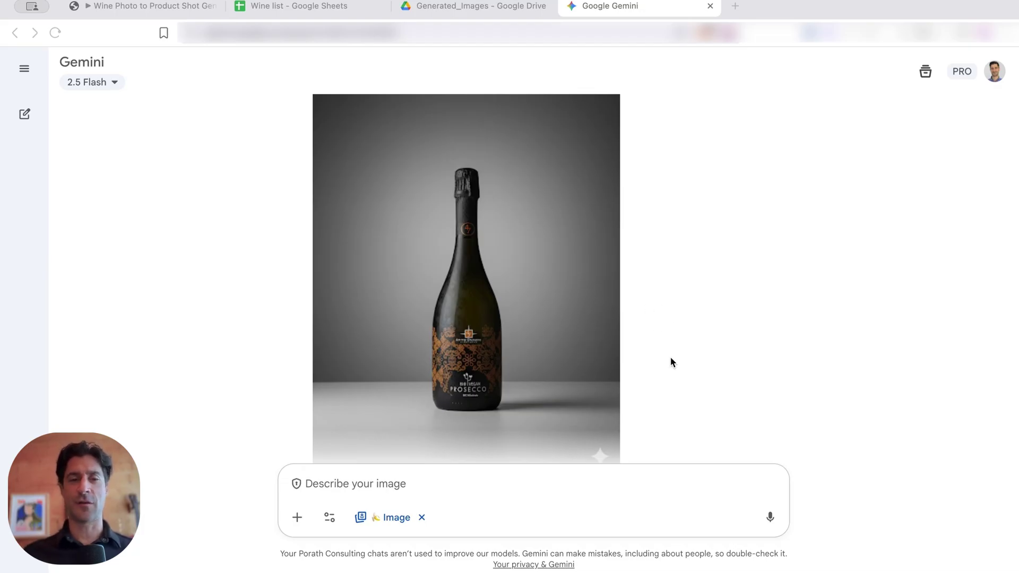
Request a product photo of the bottle on a sparsely set farm table with steak, blurred large cheese and pasta bowl, soft daylight from the right.
left_click(405, 486)
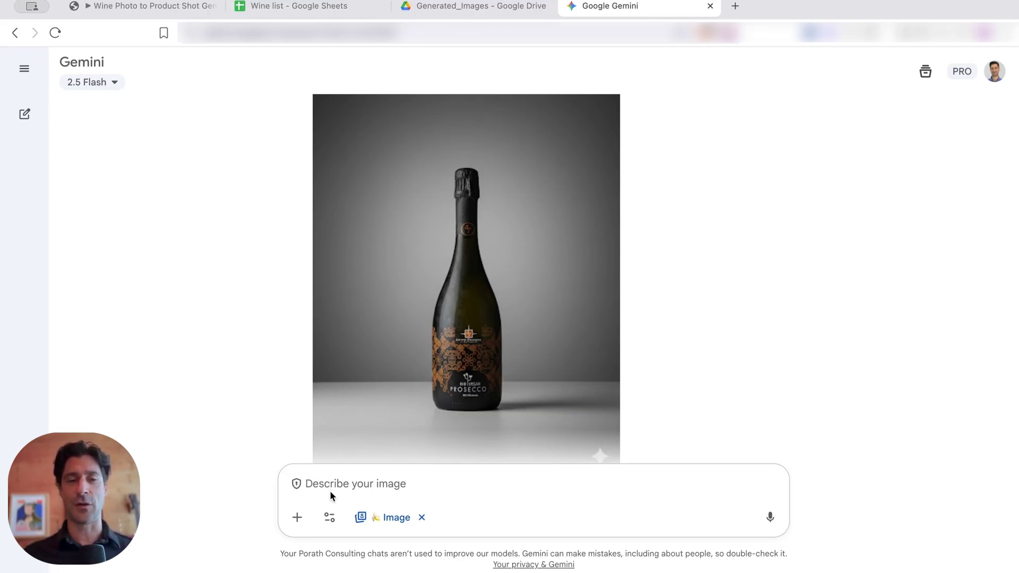
type("Extract this wine bottle for a product photo. Place it on a sparsely set farm table with steak. In front of a large cheese, and a bowl of pasta, all blurred. Soft daylight lighting from the right")
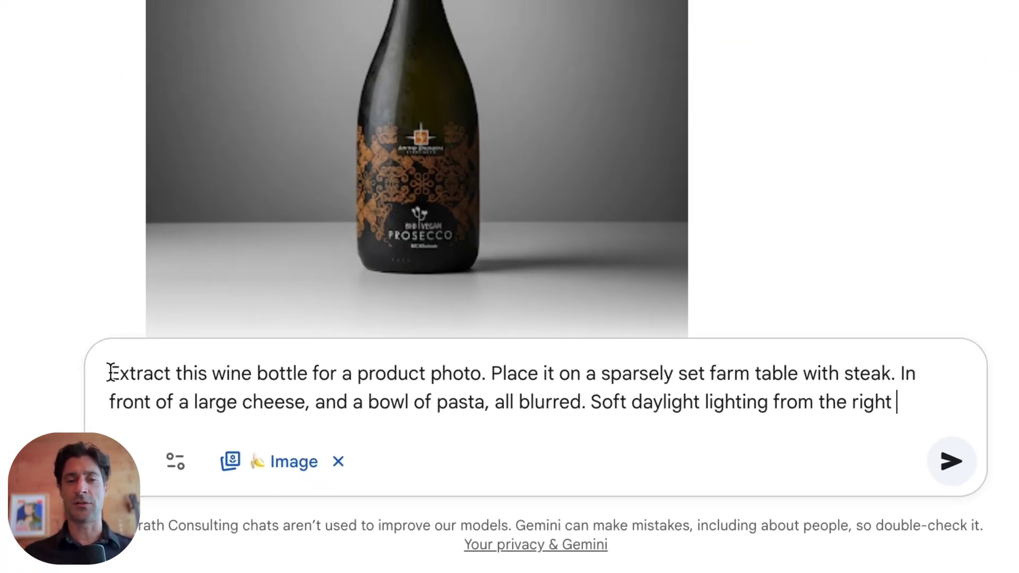
left_click_drag(108, 373, 592, 410)
double_click(647, 408)
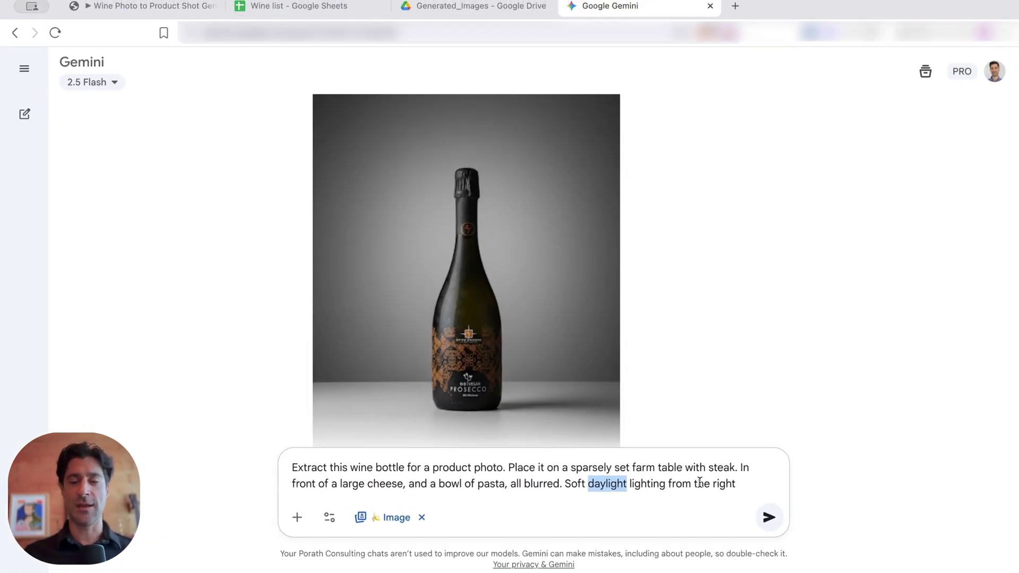
key("Return")
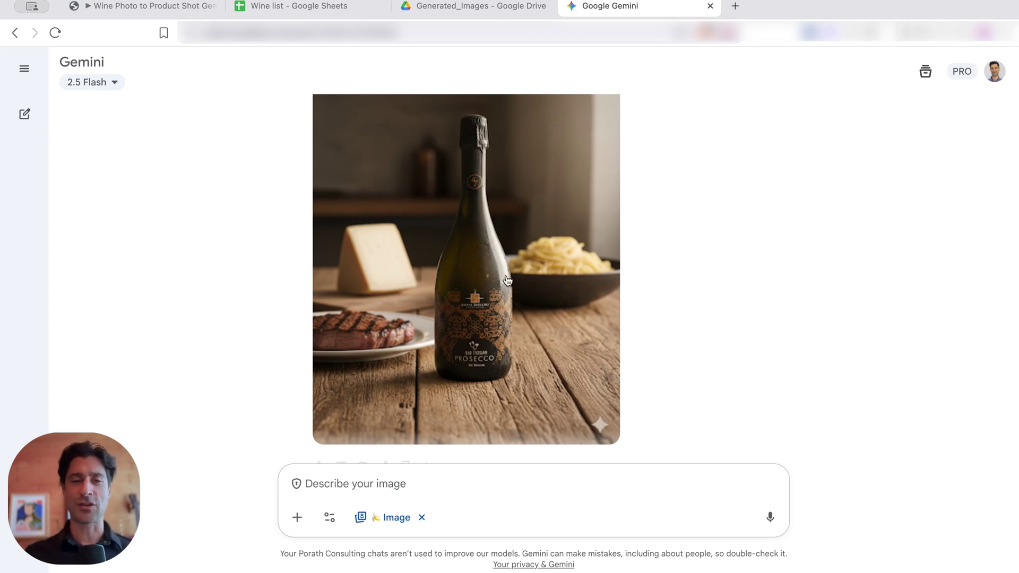
Compare the farm table scene with the earlier grey studio shot of the bottle.
scroll(499, 194, "up", 10)
scroll(499, 194, "up", 1)
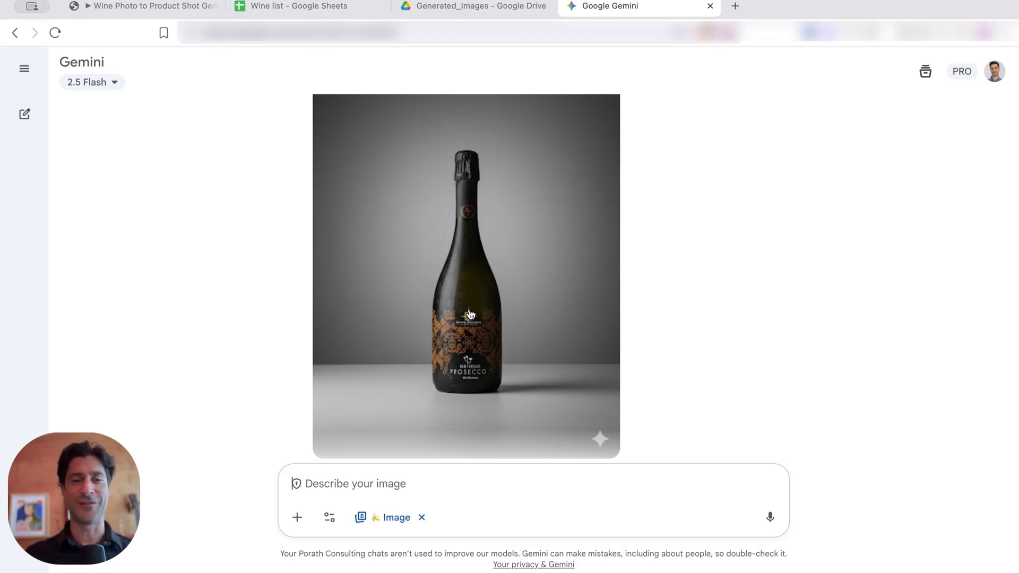
scroll(470, 314, "down", 10)
scroll(470, 314, "up", 2)
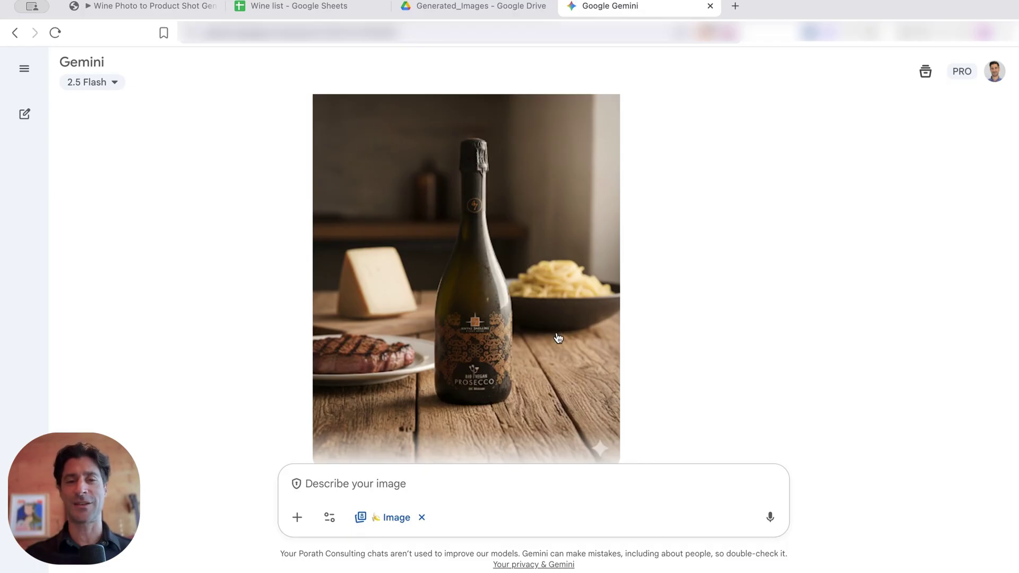
scroll(559, 338, "down", 2)
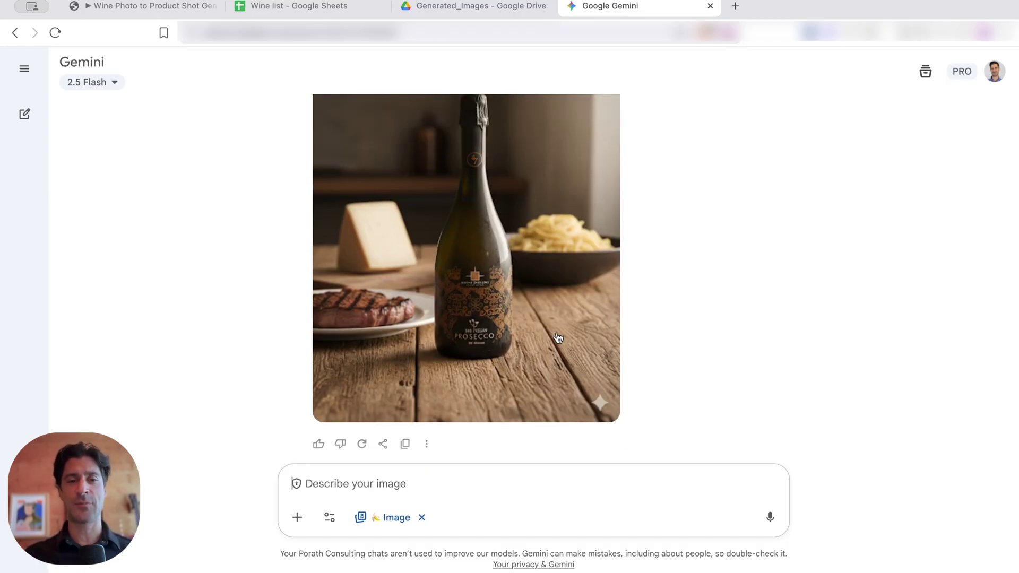
scroll(559, 338, "up", 2)
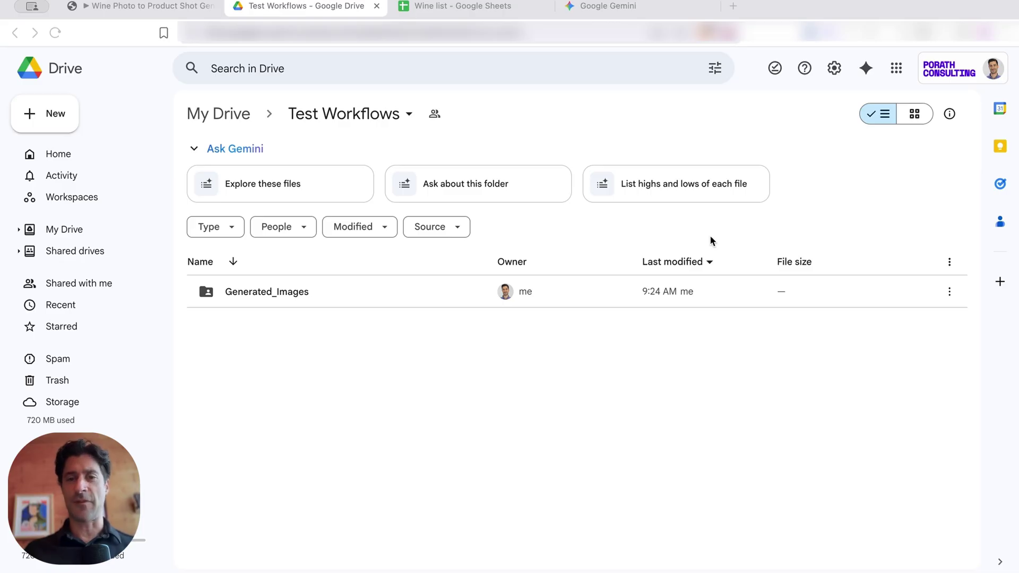
In Google Drive, upload wine1.jpeg through wine5.jpeg to the Test Workflows folder and preview the uploaded bottle photos.
left_click_drag(707, 244, 301, 361)
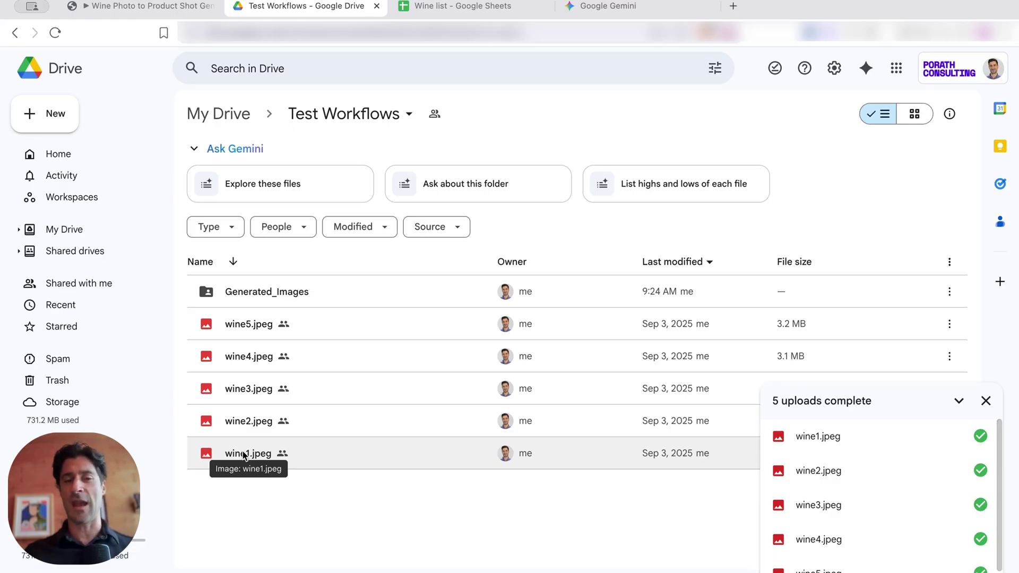
double_click(246, 455)
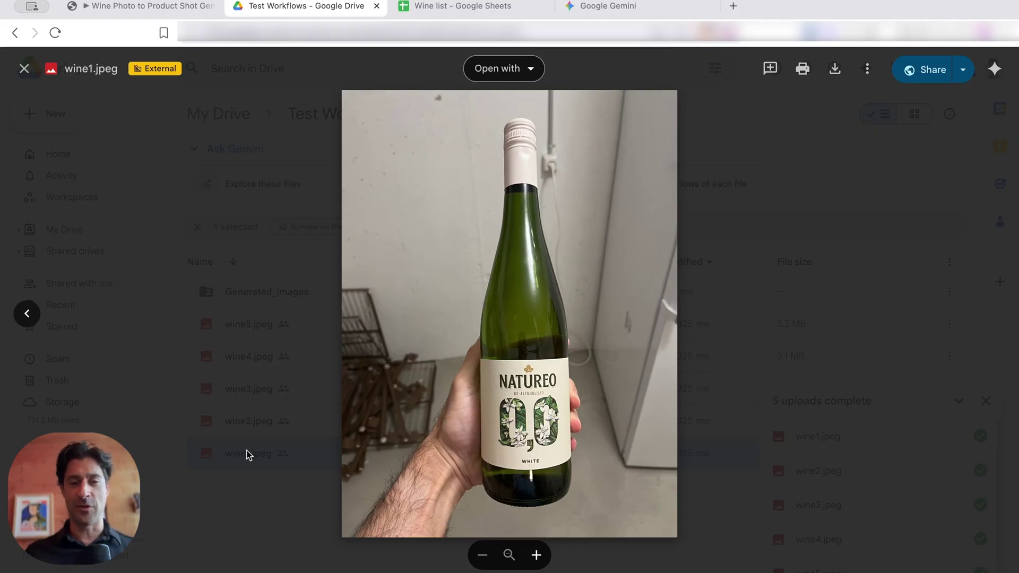
key("Left")
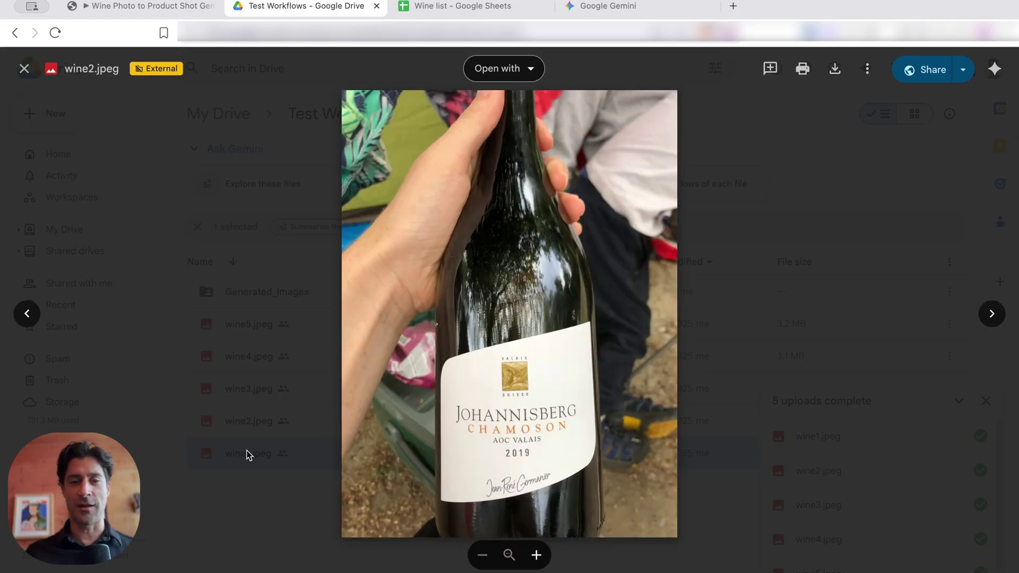
key("Left")
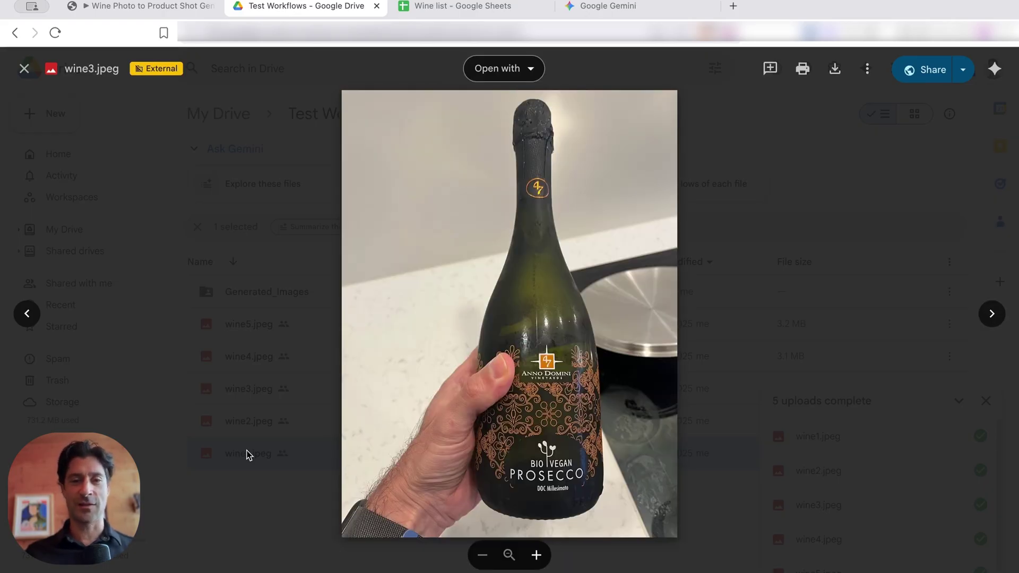
key("Left")
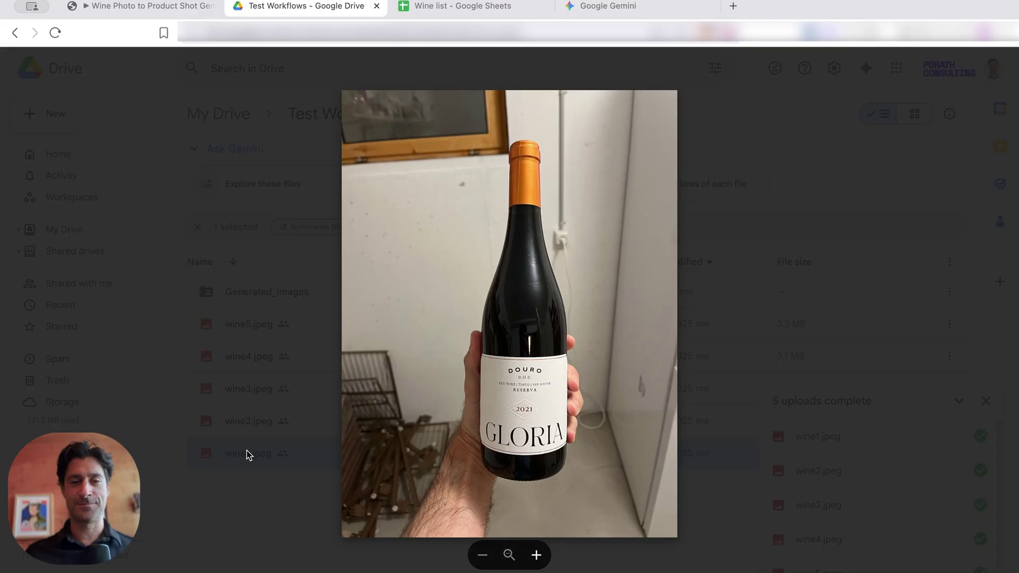
key("Escape")
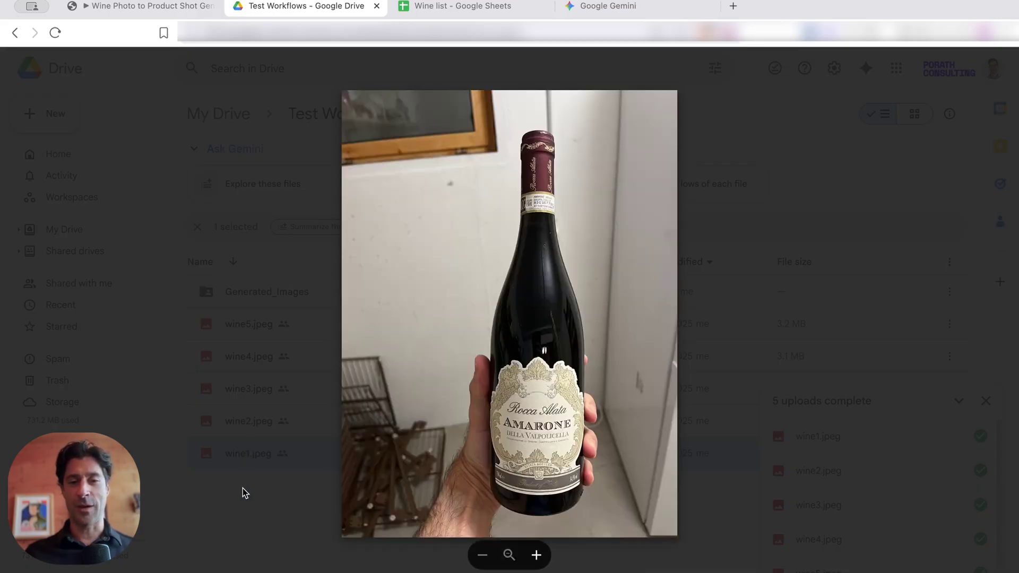
key("Escape")
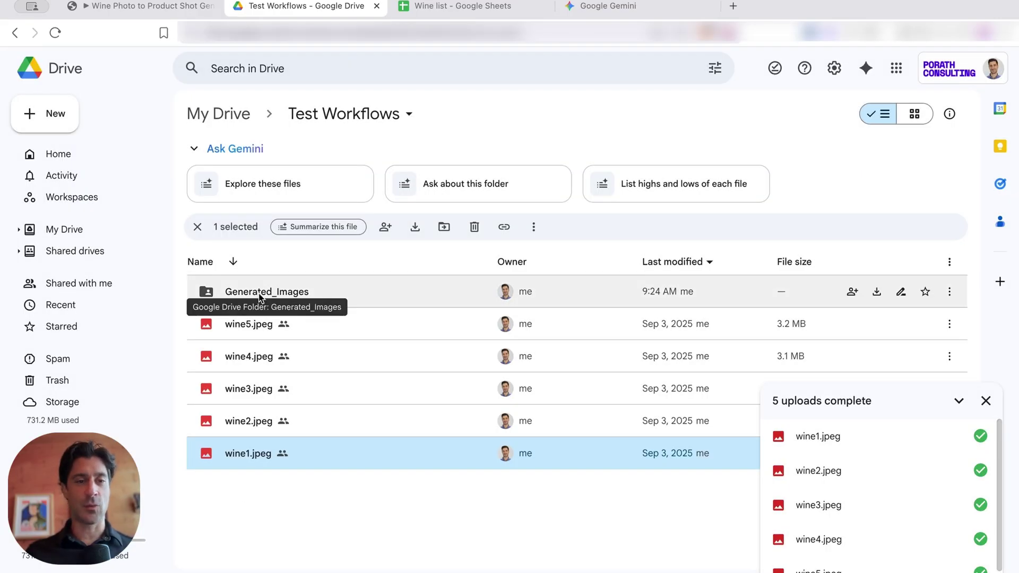
Open the Product Photos folder inside Generated_Images and preview the generated JOHANNISBERG CHAMOSON image.
double_click(259, 295)
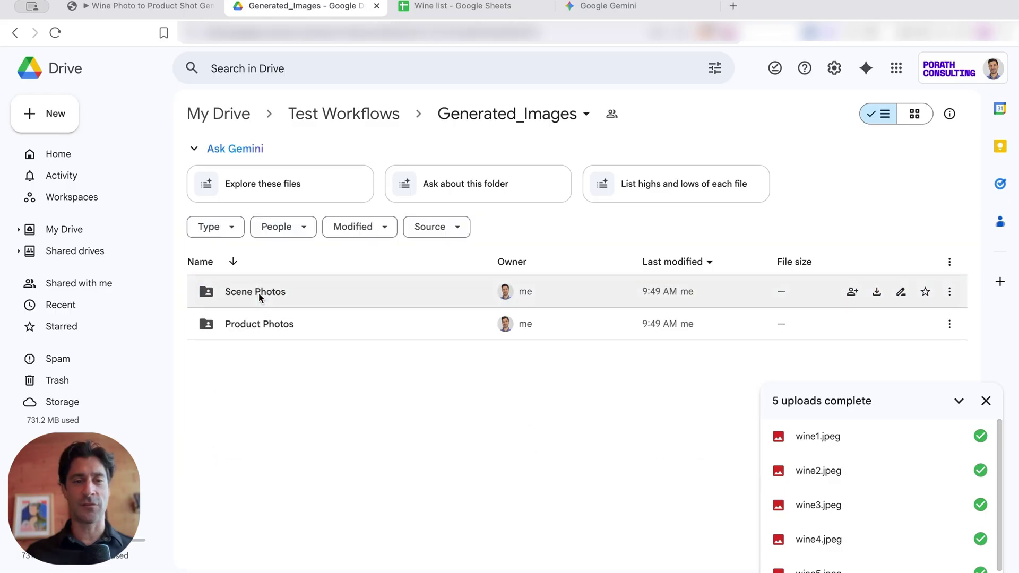
double_click(249, 326)
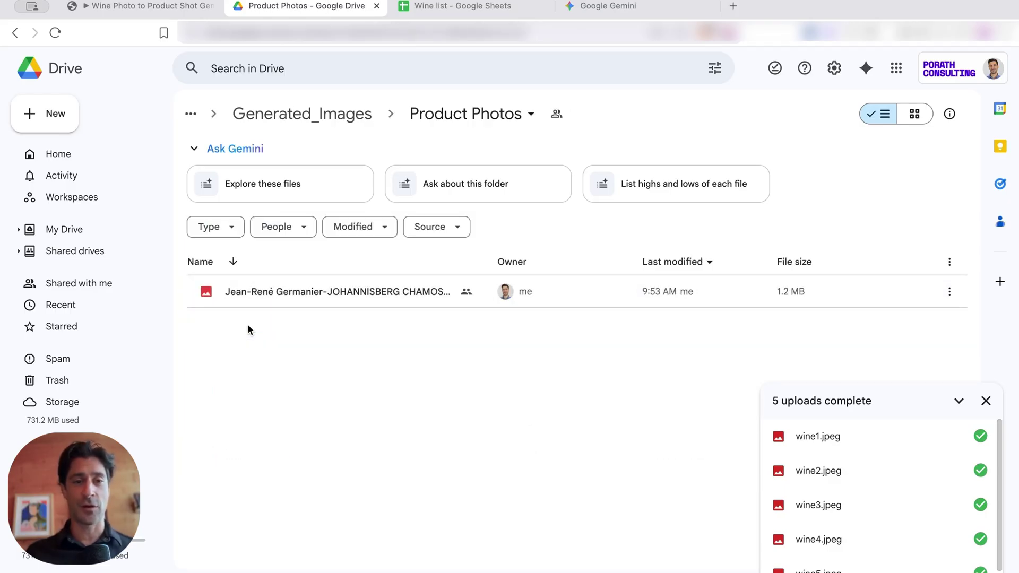
double_click(330, 293)
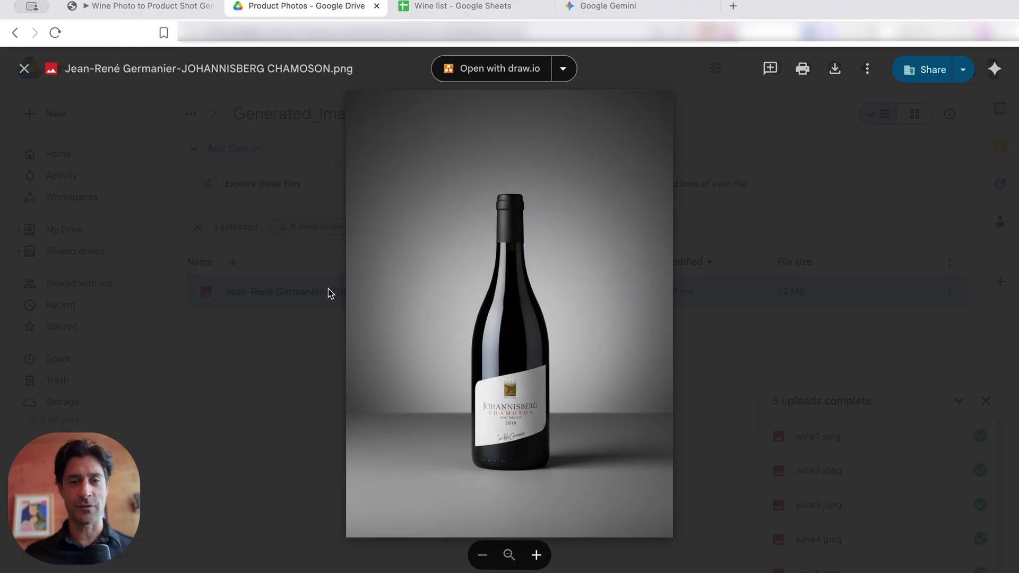
key("Escape")
Preview the generated product photos in the folder one after another, from Amarone della Valpolicella through GLORIA.
left_click(286, 293)
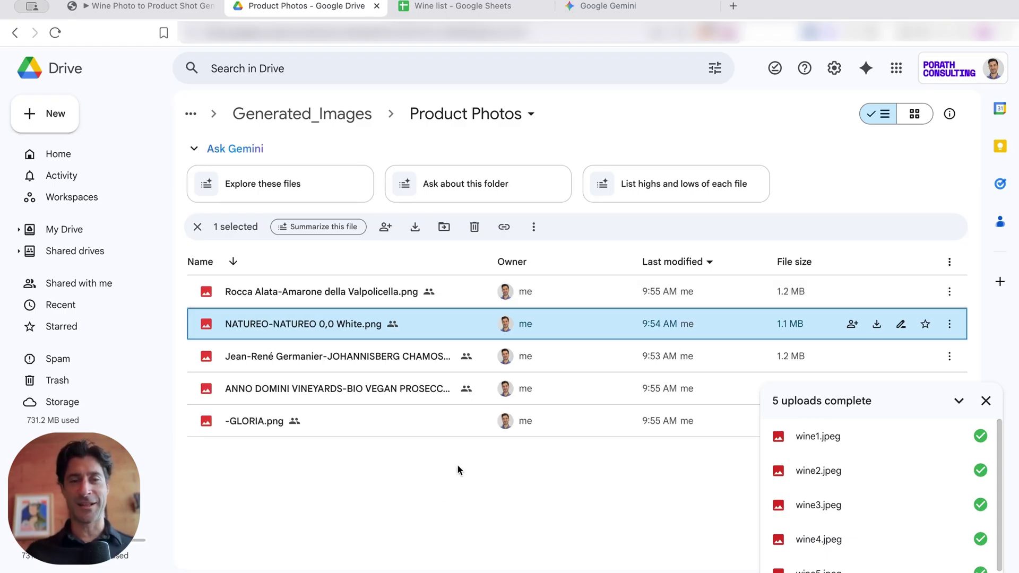
double_click(337, 320)
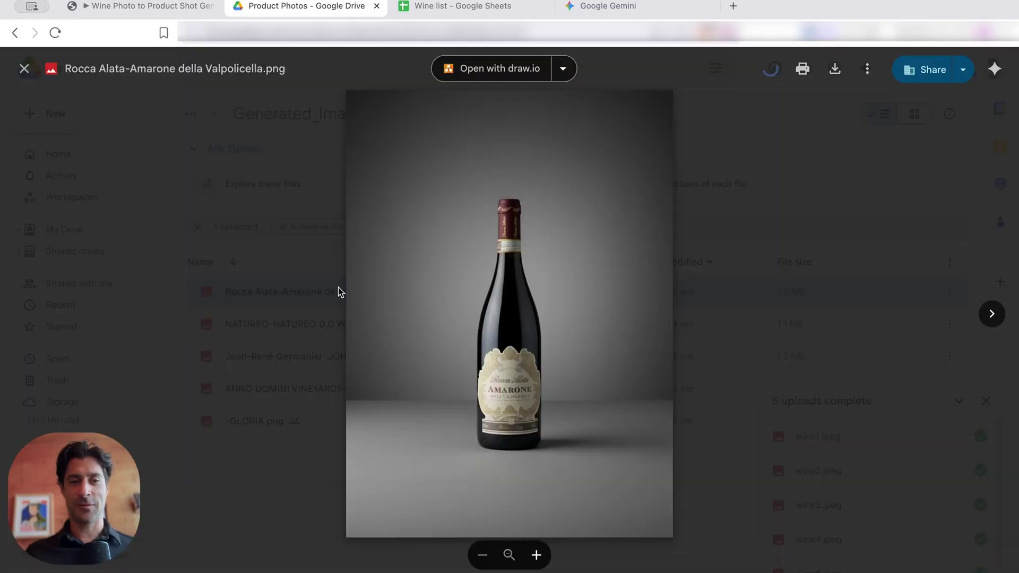
key("Right")
key("Right")
key("Right")
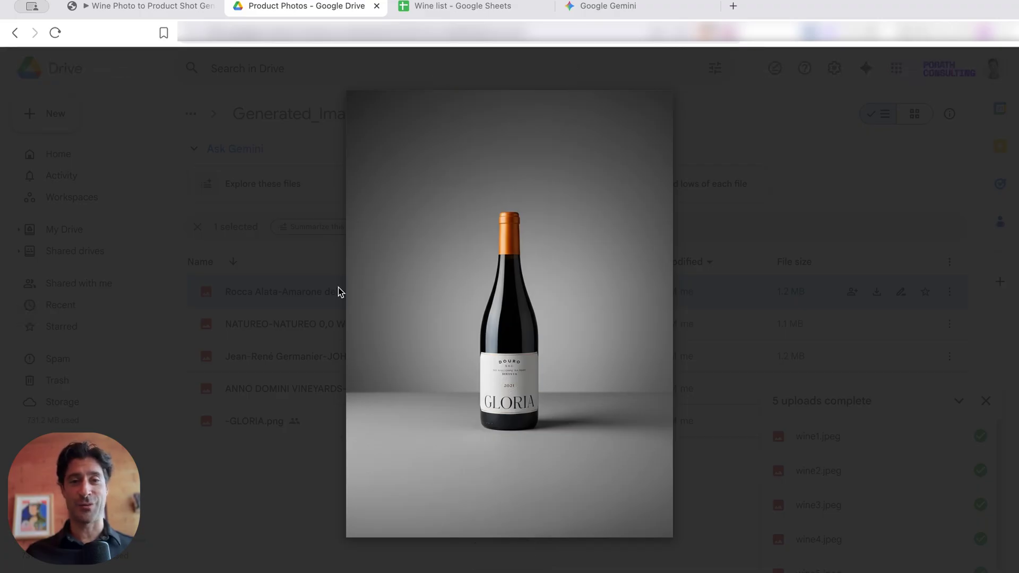
key("Escape")
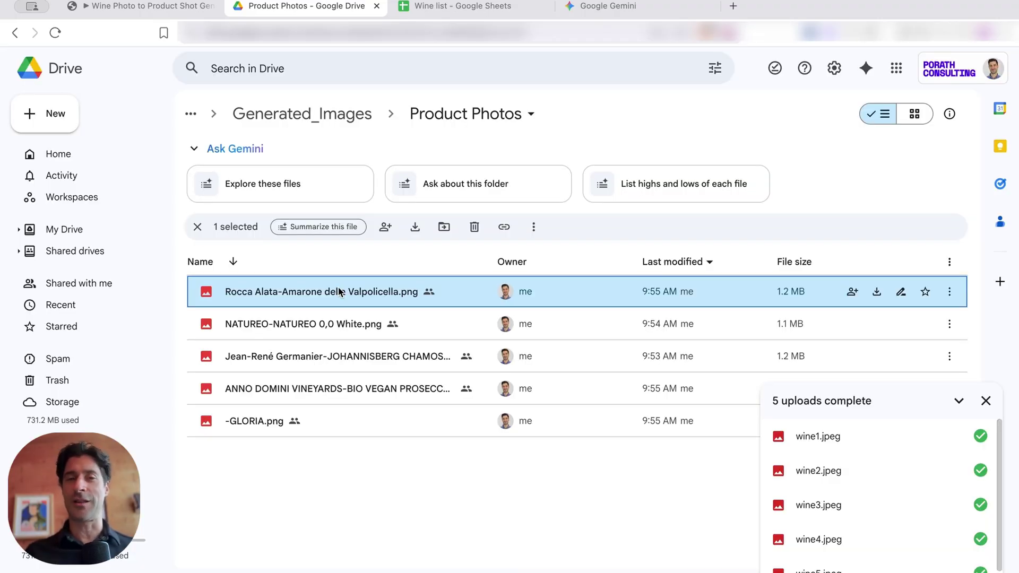
Switch to the Wine list spreadsheet in Google Sheets and review the wine names in A3:A7.
left_click(470, 7)
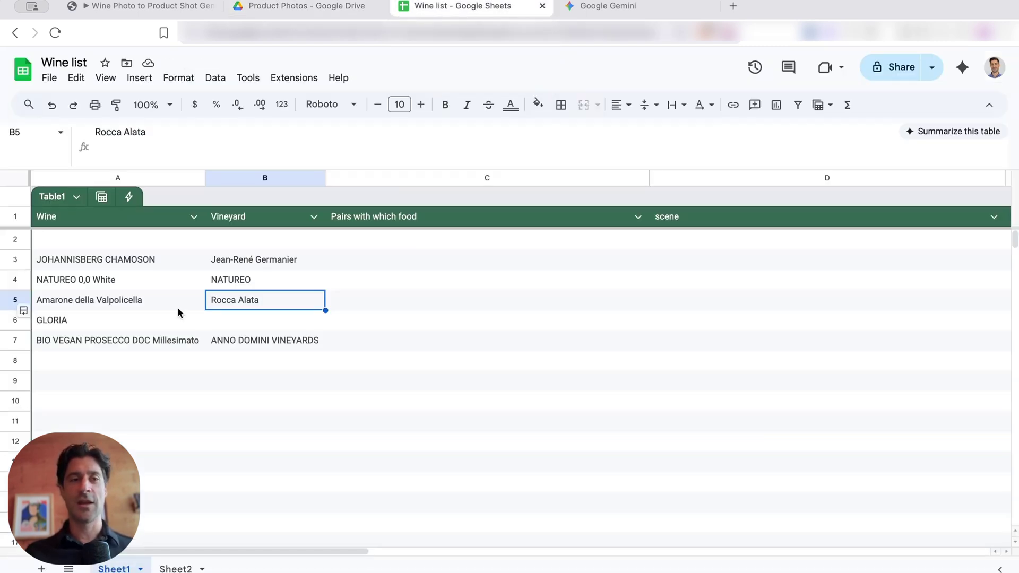
left_click(162, 263)
left_click_drag(162, 263, 158, 346)
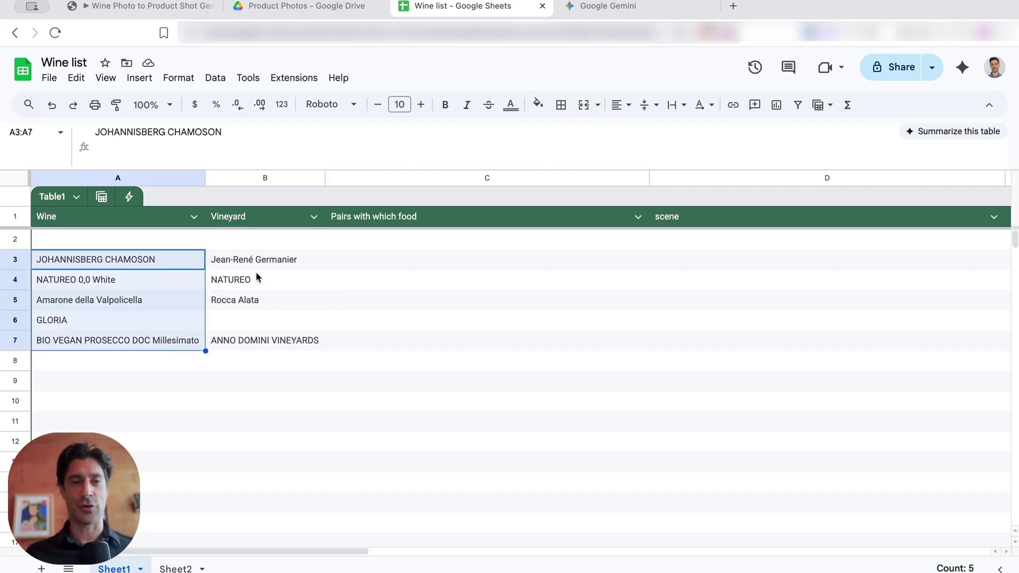
Enter =AI("Which foods does this wine pair well with", A3:B3) in C3 and fill the formula down to C7.
left_click(366, 263)
scroll(366, 264, "right", 2)
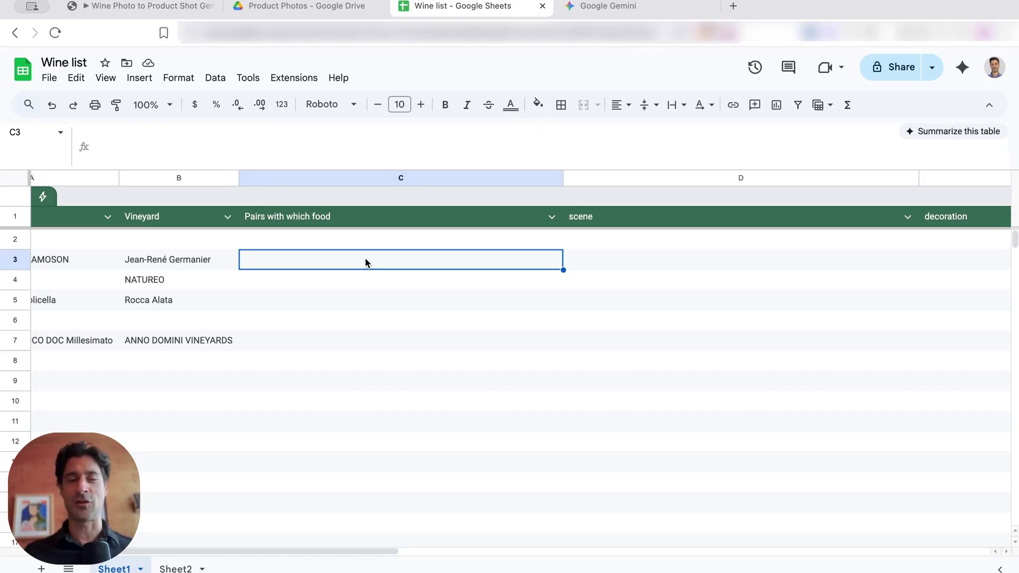
scroll(369, 261, "left", 3)
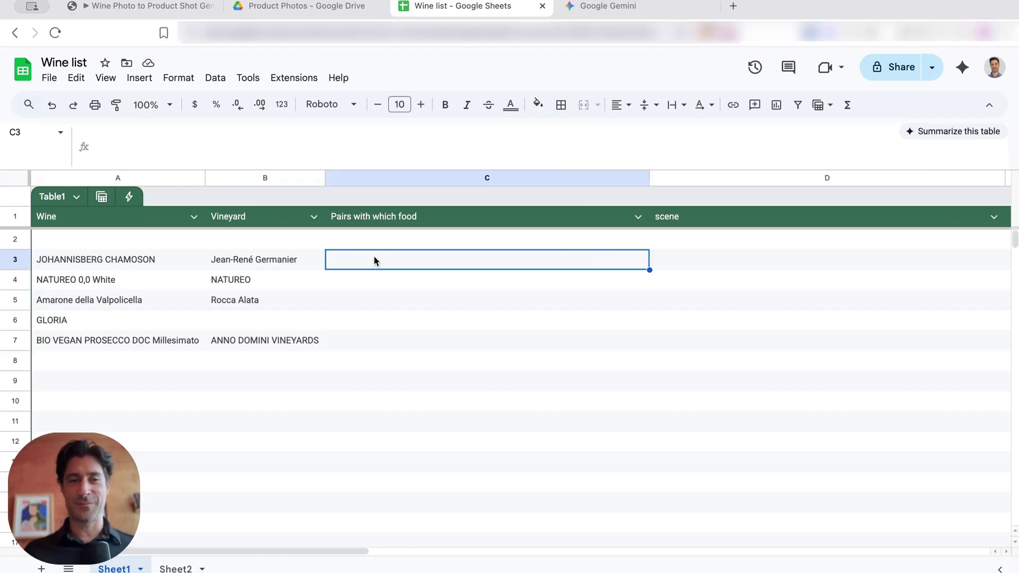
type("=AI(\"Which foods does this wine pair well with\", A3:B3")
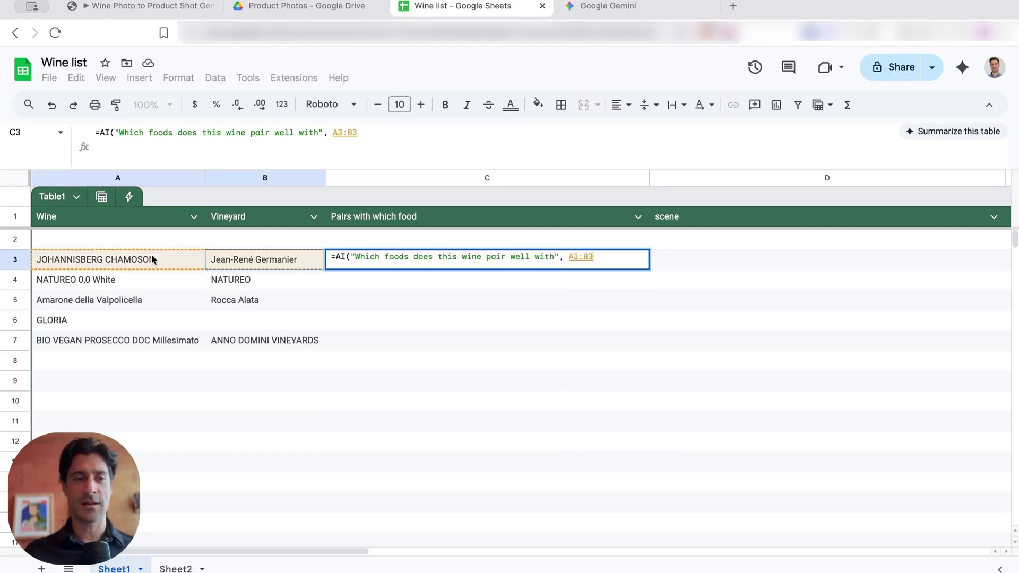
type(")")
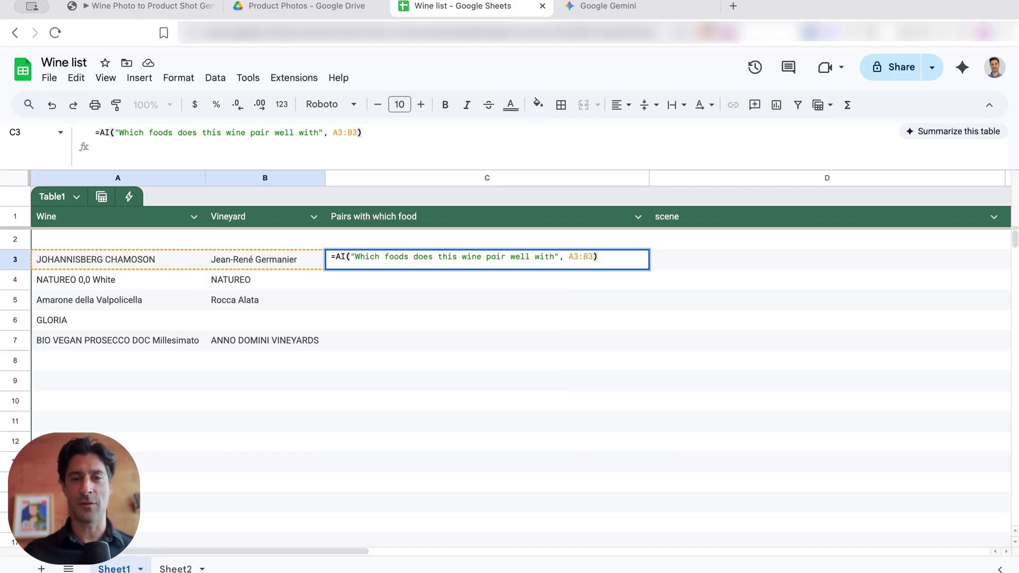
key("Return")
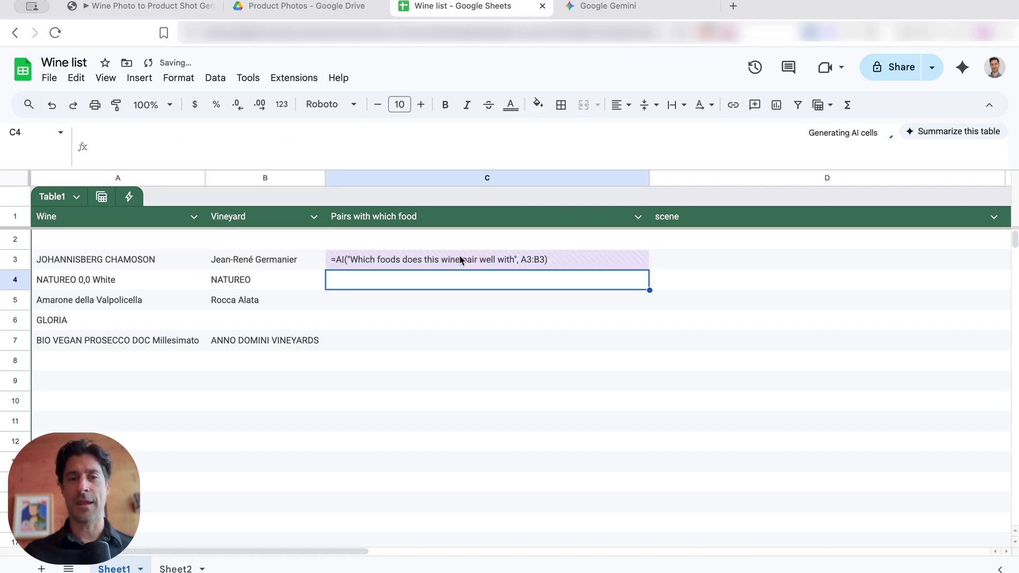
left_click(455, 261)
left_click_drag(649, 270, 642, 343)
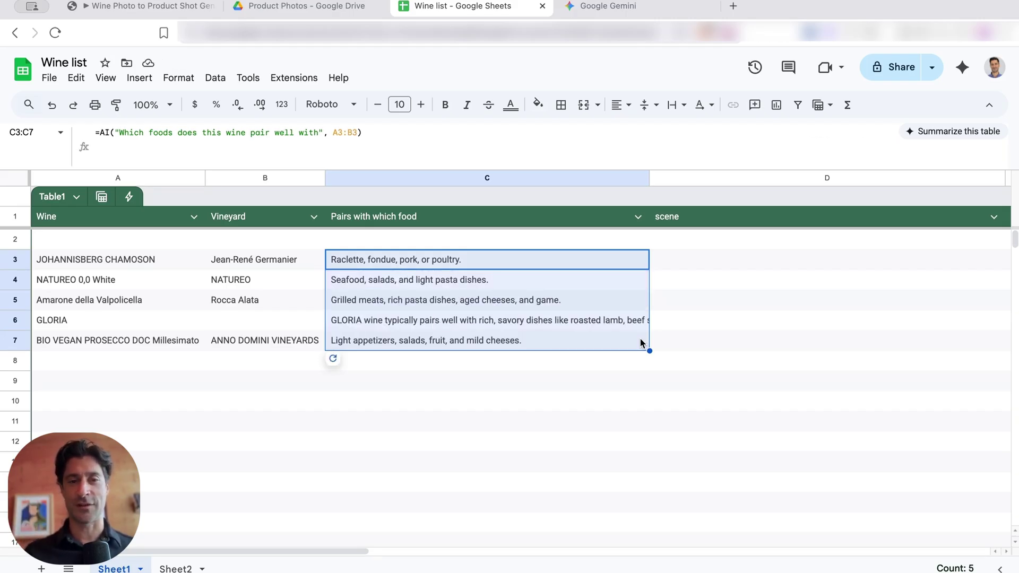
Enter an AI formula in D3 that describes a wine photo-shoot scene from A3:C3 in under 80 characters without decorative items, and fill it down to D7.
left_click(575, 259)
scroll(575, 259, "right", 5)
left_click(575, 258)
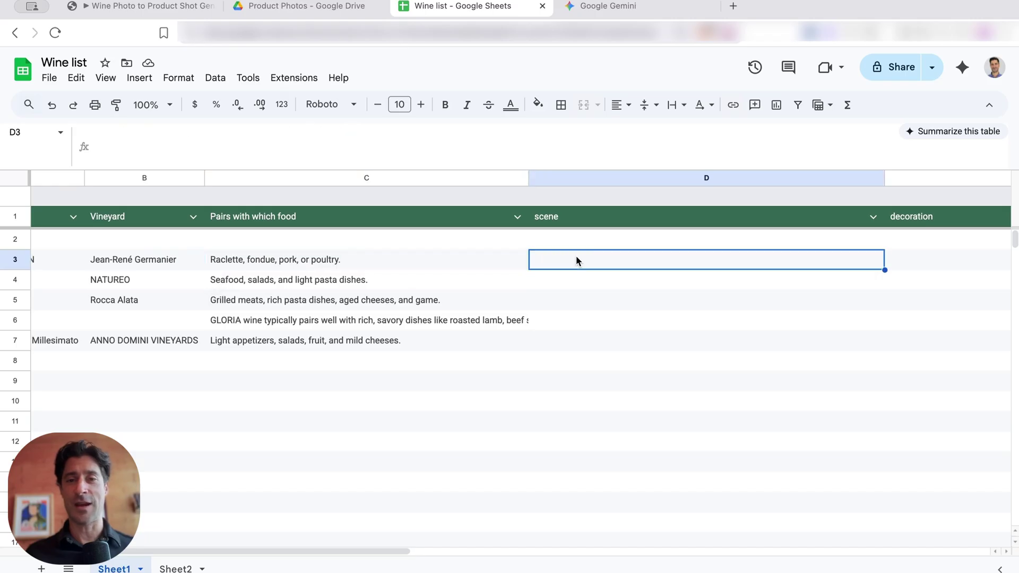
scroll(577, 259, "right", 3)
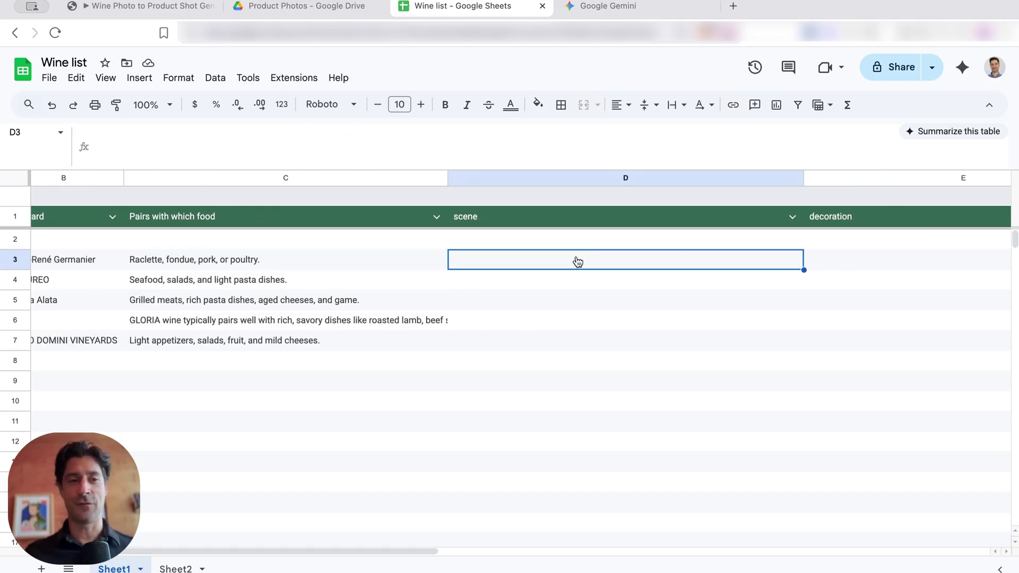
type("Cozy alpine cabin with a rustic wood table set for a fondue or raclette.")
key("Down")
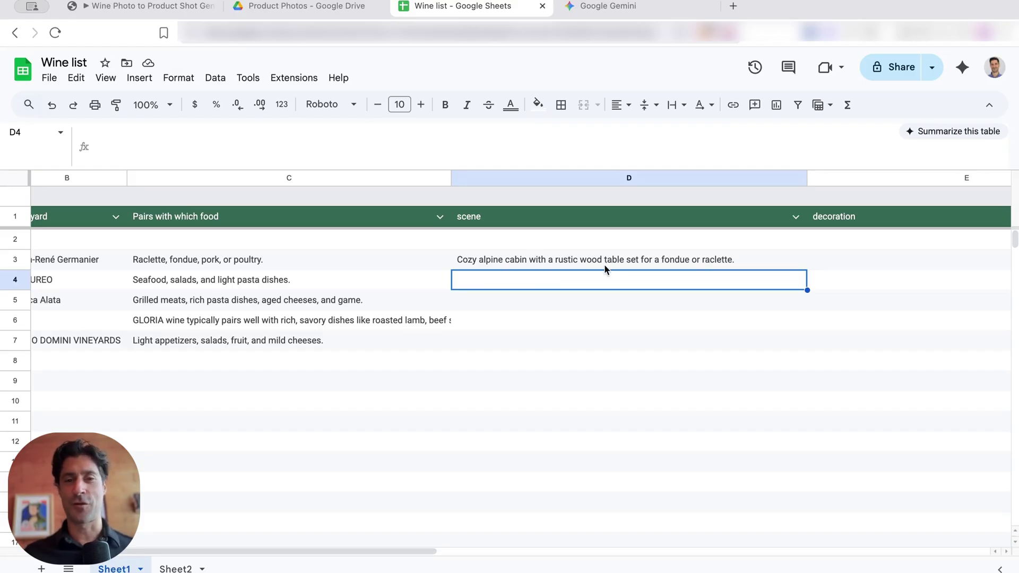
left_click(698, 264)
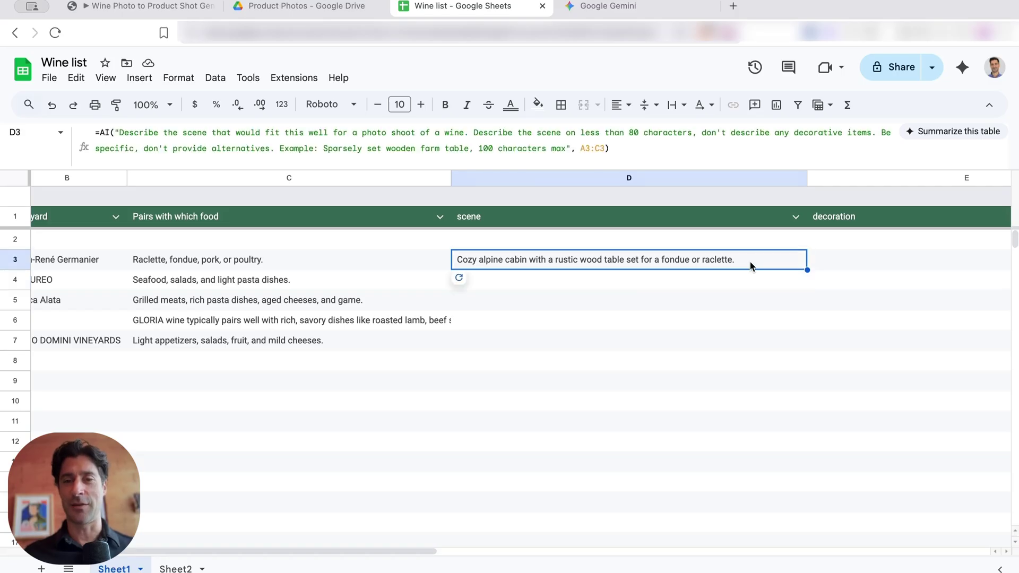
double_click(807, 270)
Replace the NATUREO wine's scene in D4 with "Club setting with colorful lighting".
left_click(558, 279)
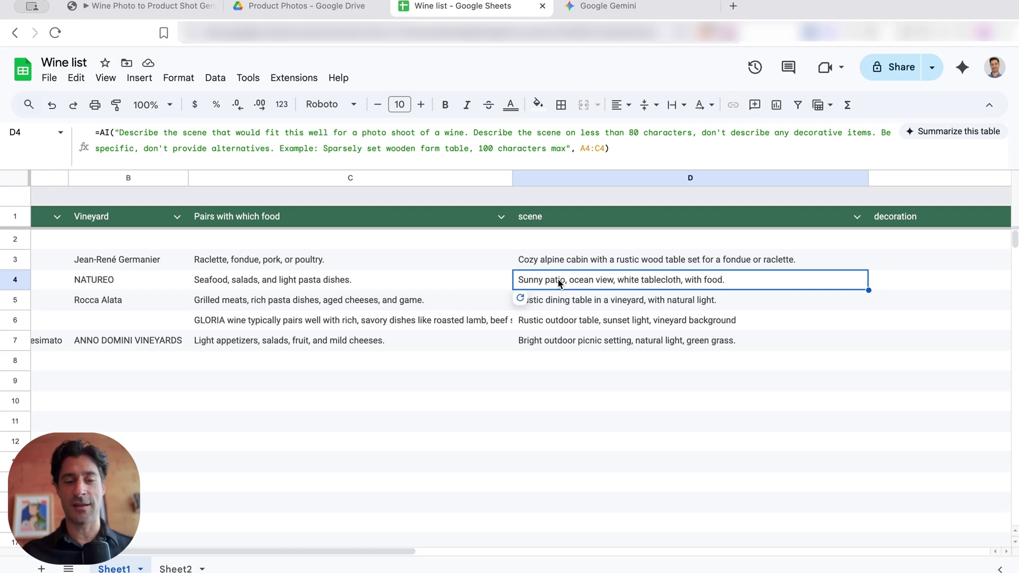
type("Club settin")
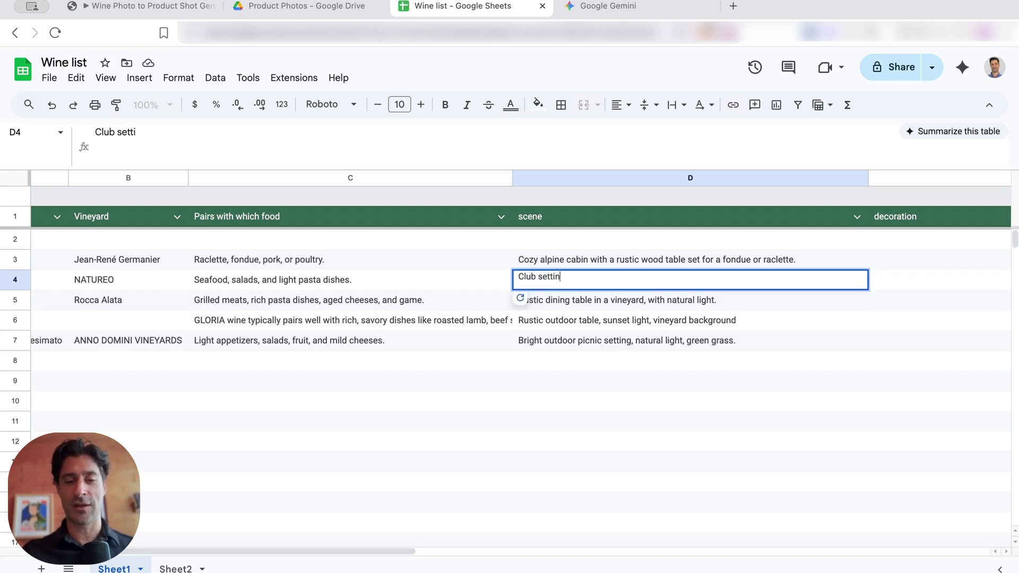
type("g with colorful lig")
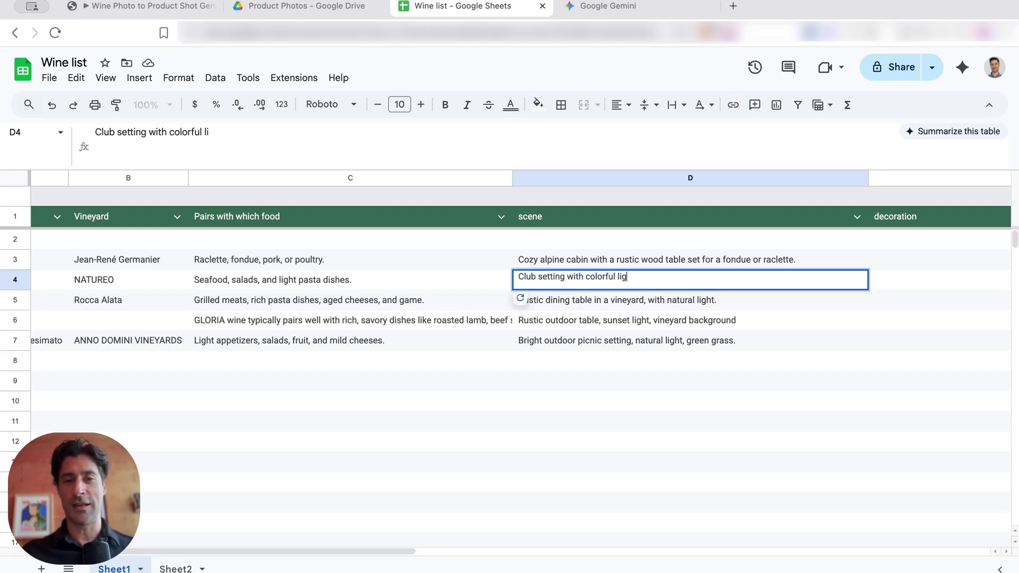
type("hting")
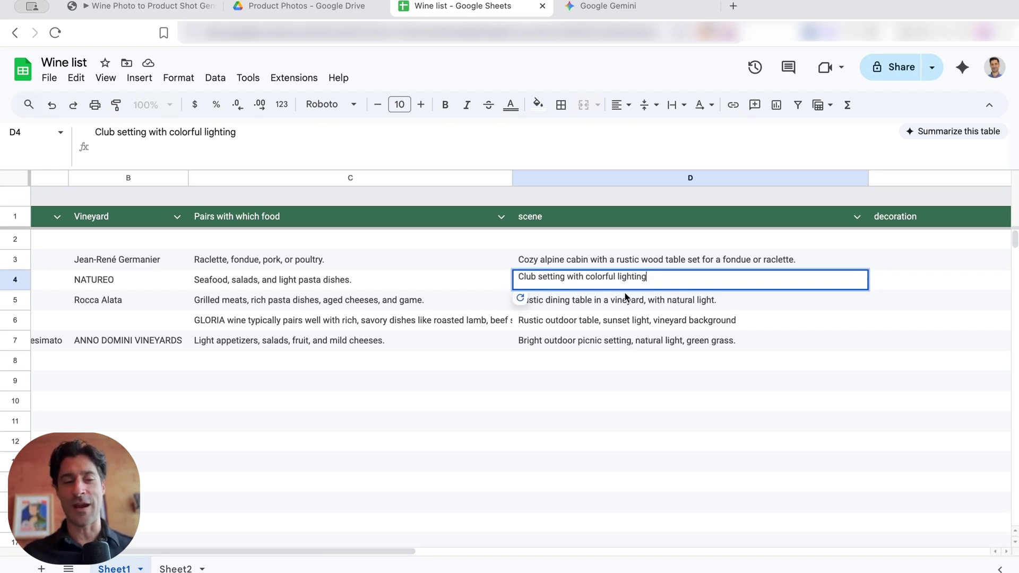
key("Tab")
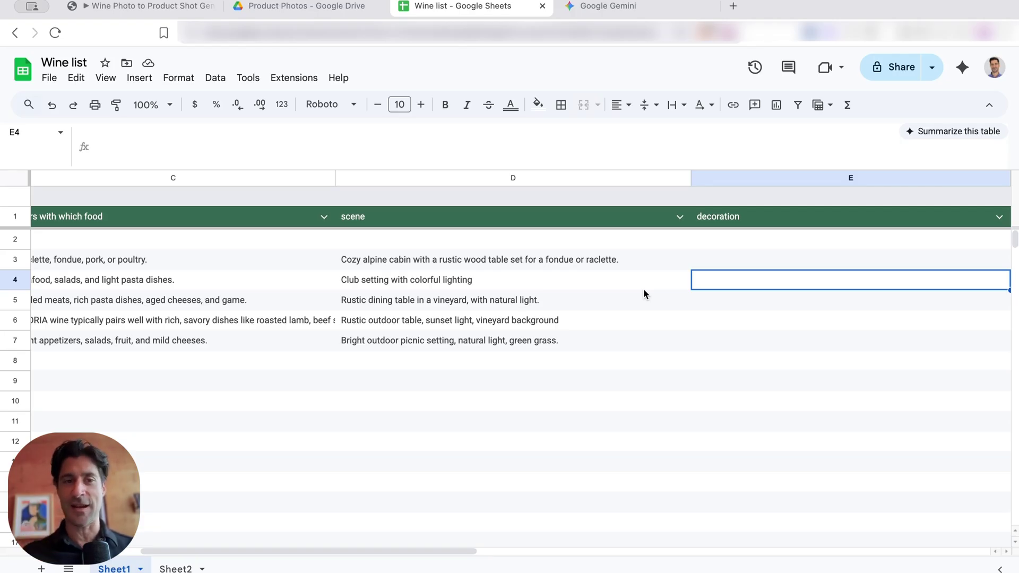
Enter an AI formula in E3 that selects two specific food items from C3 for a product picture, and fill it down to E7.
left_click(735, 259)
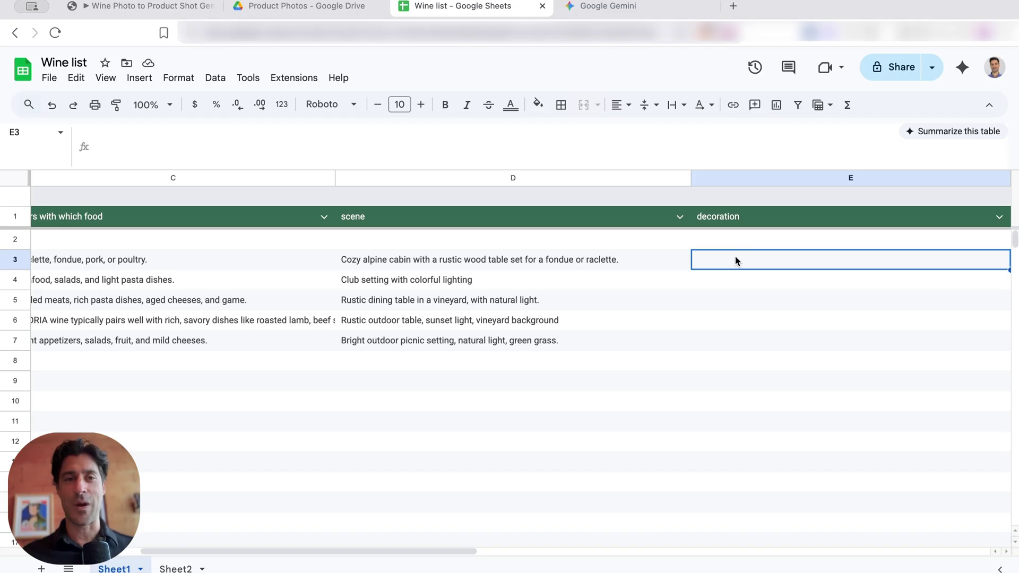
type("=AI(\"- Select two food items from the list that can be placed in a product picture. Be specific, but not overly specific. Examples: Steak, Bowl of Pasta, Cheese Board\", C3)")
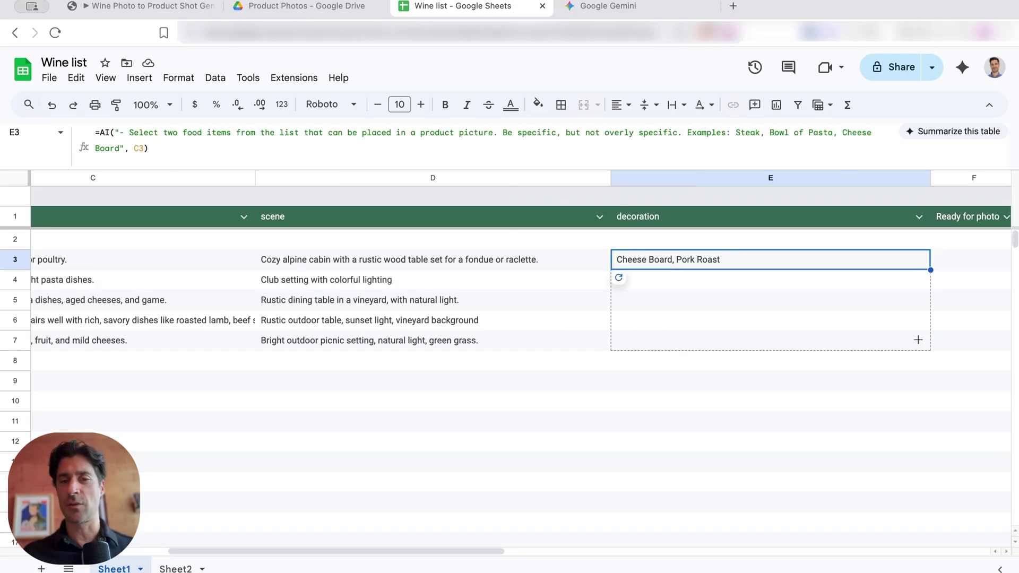
left_click(918, 339)
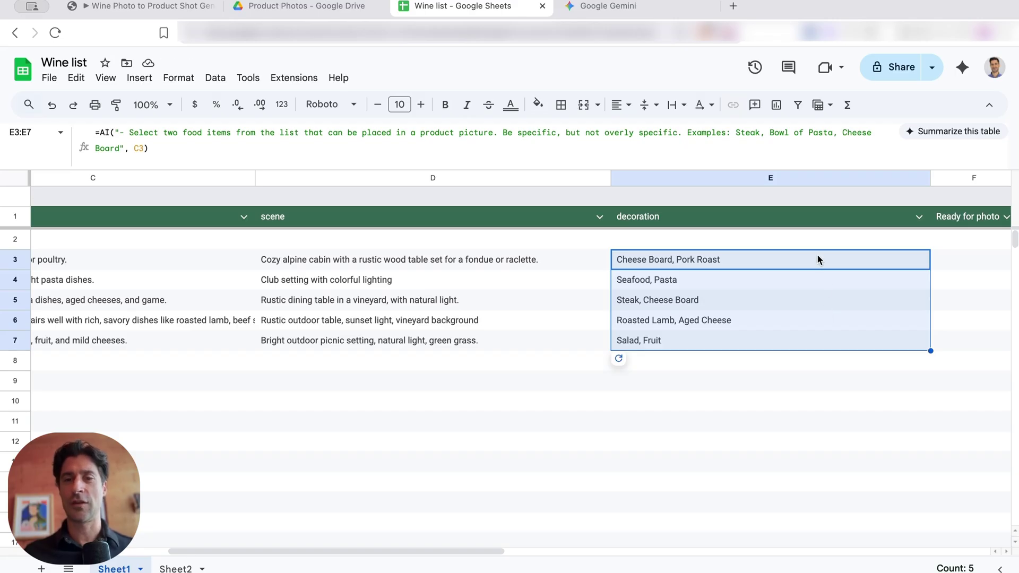
Mark all five wines as ready for photo by entering Yes in F3 and filling it down to F7.
scroll(817, 254, "right", 2)
left_click(890, 264)
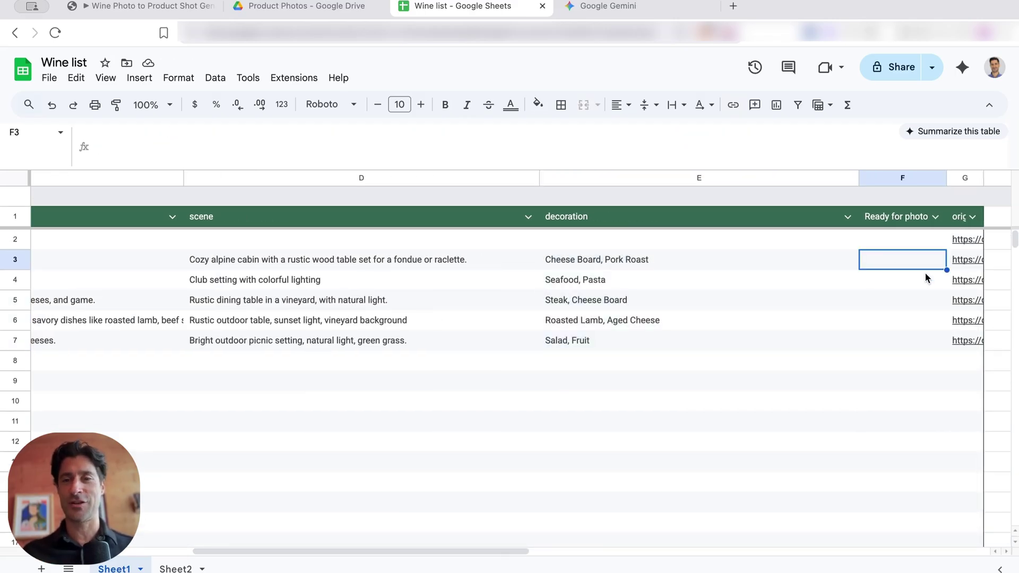
type("Yes")
key("Return")
left_click(902, 260)
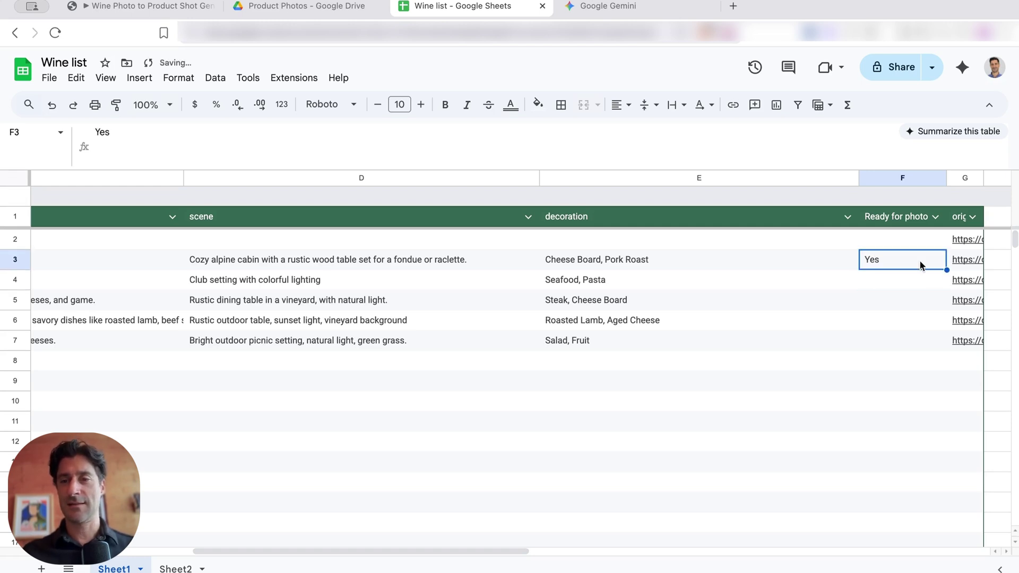
double_click(946, 270)
Review the scene descriptions in D3:D7 and the food pairings in C3:C7.
left_click(821, 303)
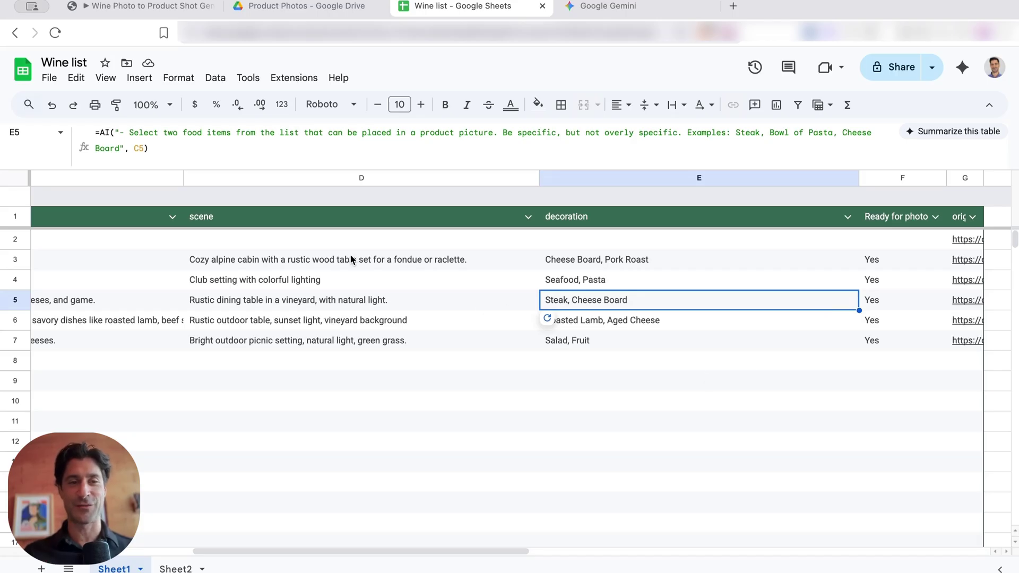
left_click_drag(349, 257, 346, 344)
scroll(346, 344, "left", 2)
scroll(346, 349, "left", 2)
left_click_drag(269, 258, 269, 335)
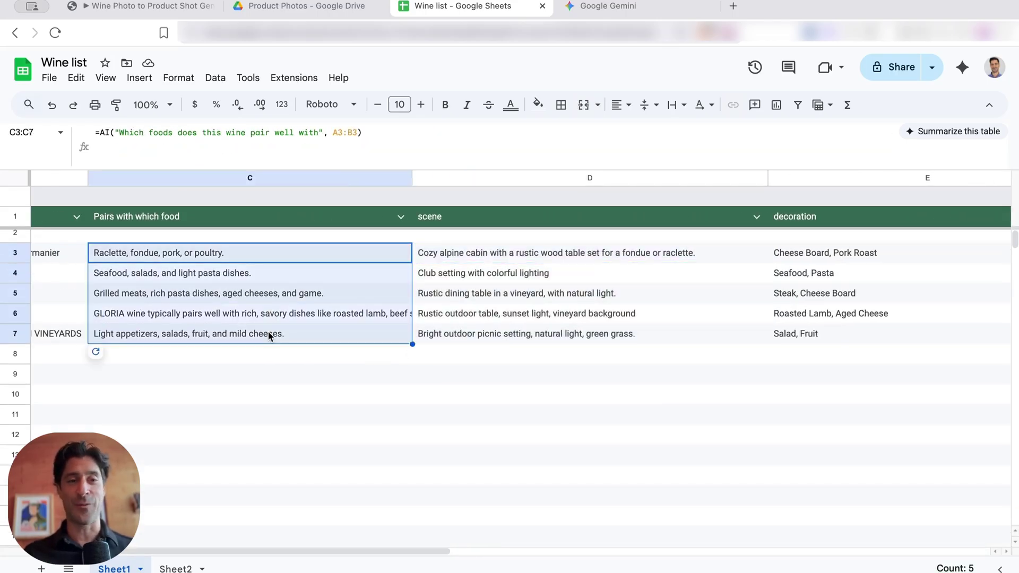
Switch to Google Drive, open the Scene Photos folder inside Generated_Images, and preview Cheese Board, Pork Roast.png.
left_click(311, 8)
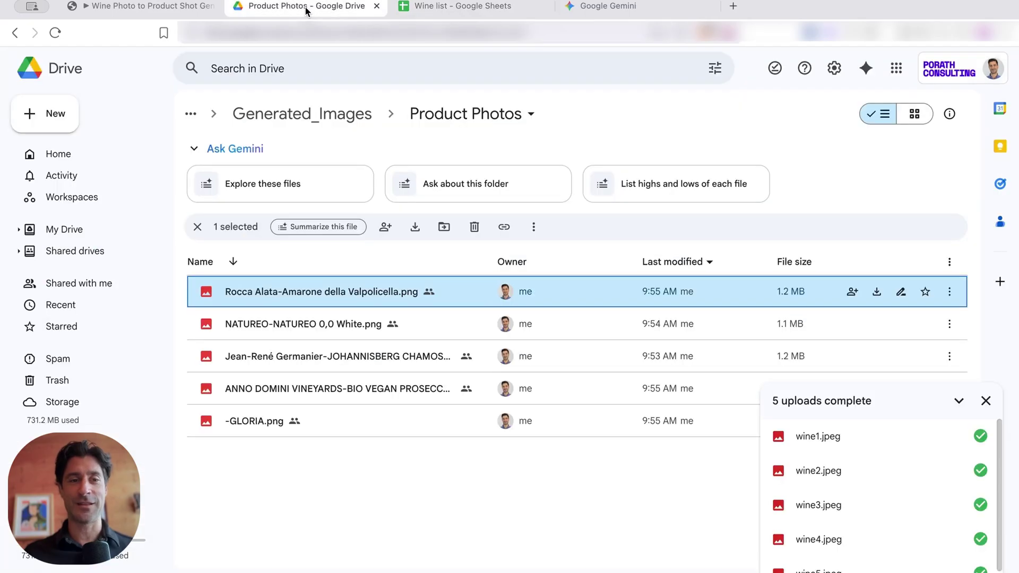
left_click(328, 116)
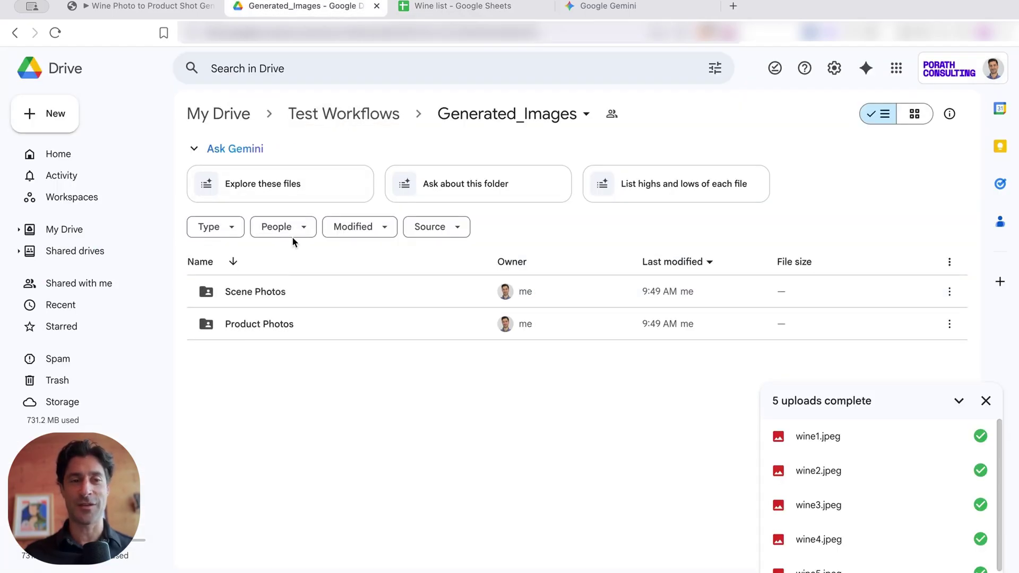
double_click(264, 290)
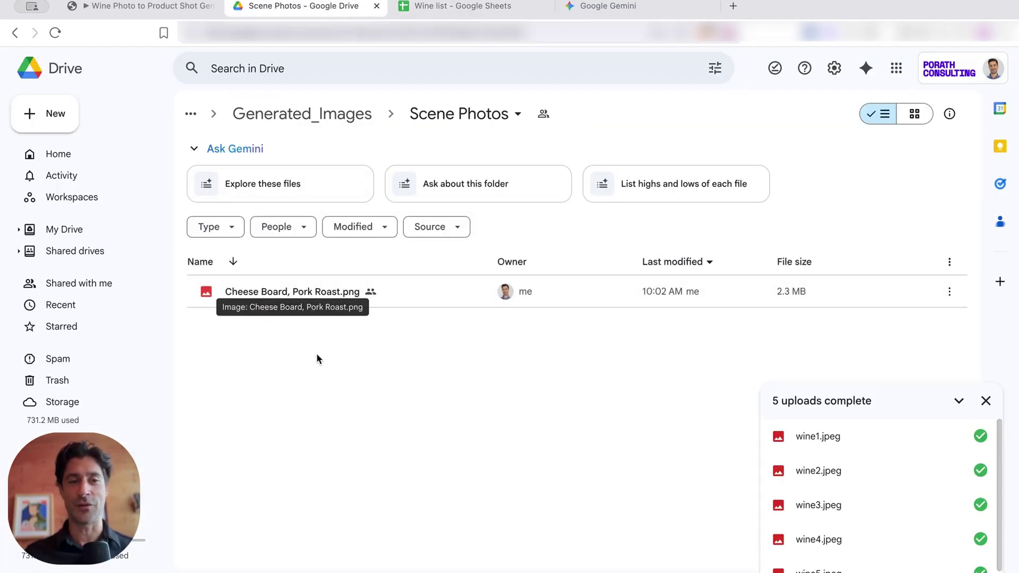
double_click(293, 293)
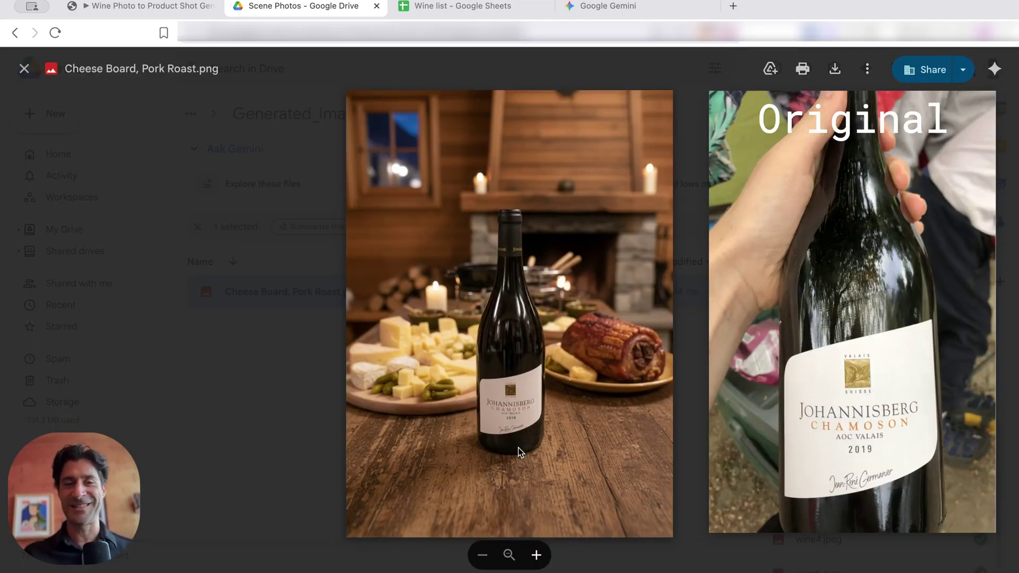
key("super+shift+4")
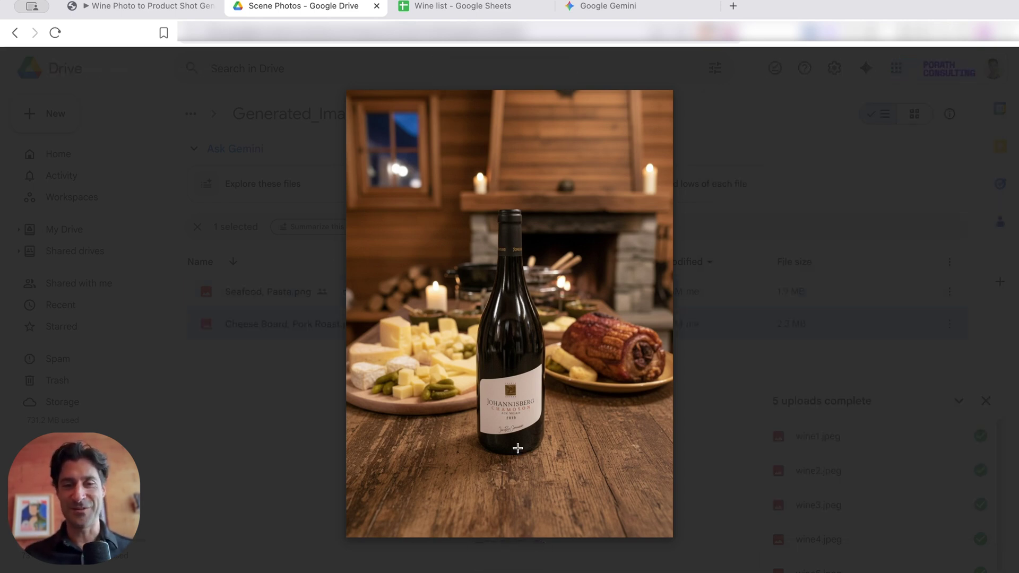
key("Escape")
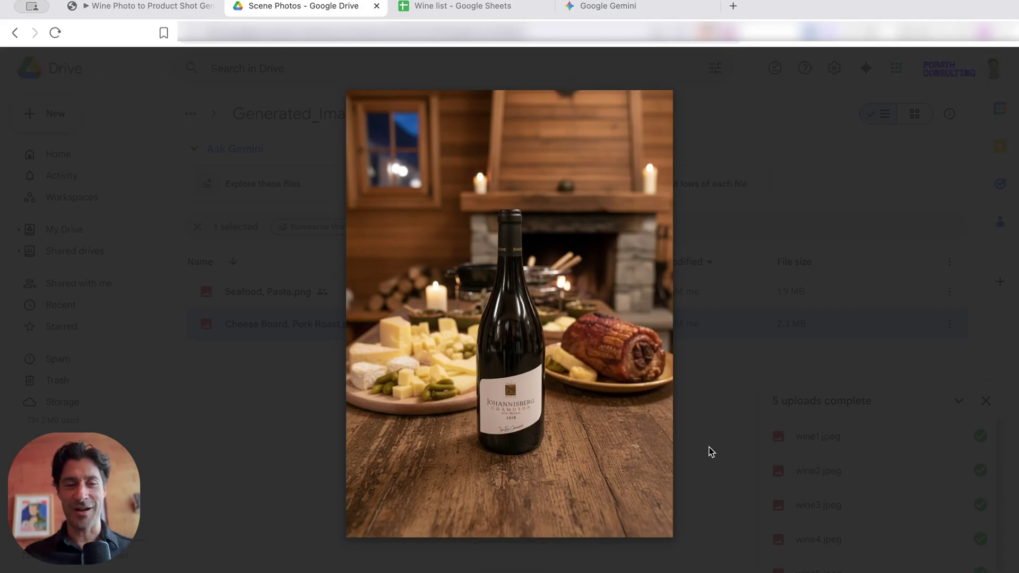
key("Escape")
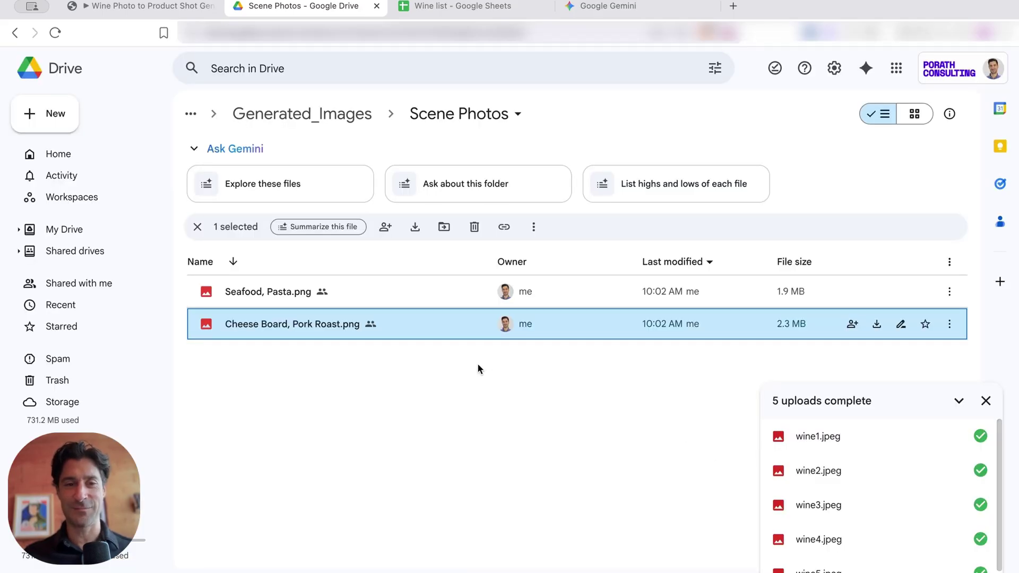
Preview Seafood, Pasta.png and compare it with the Cheese Board, Pork Roast scene photo.
double_click(276, 290)
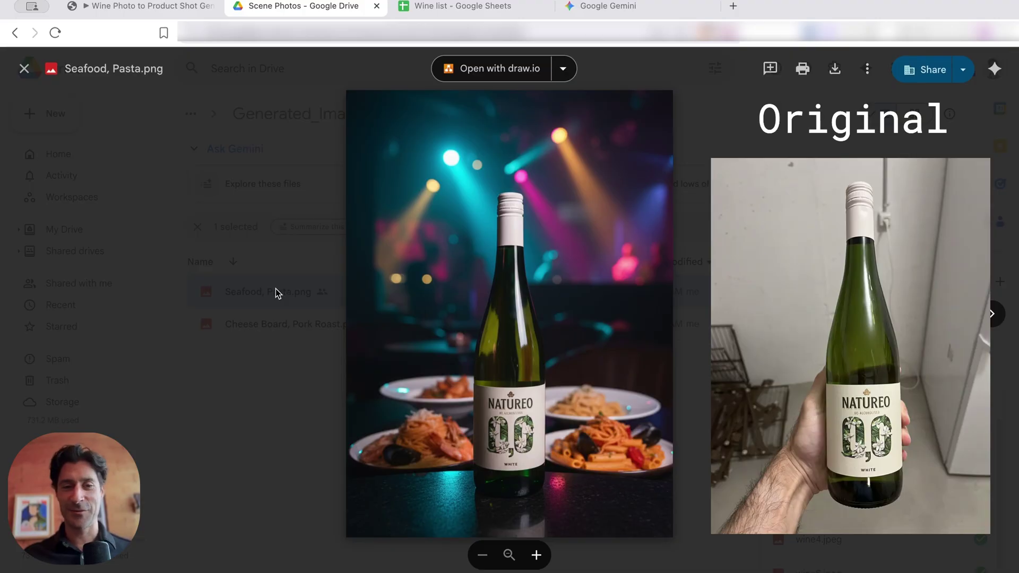
key("Escape")
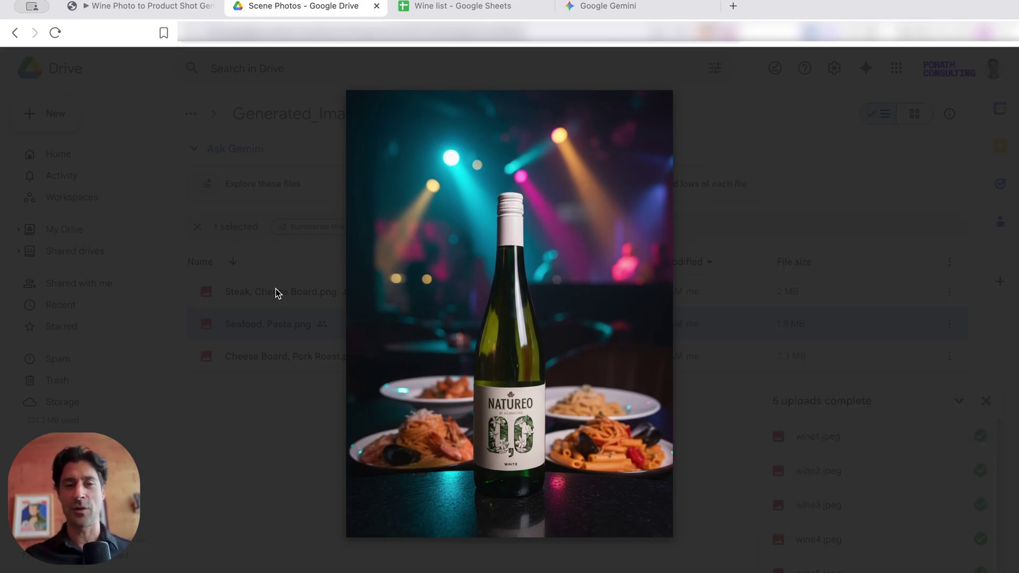
key("Right")
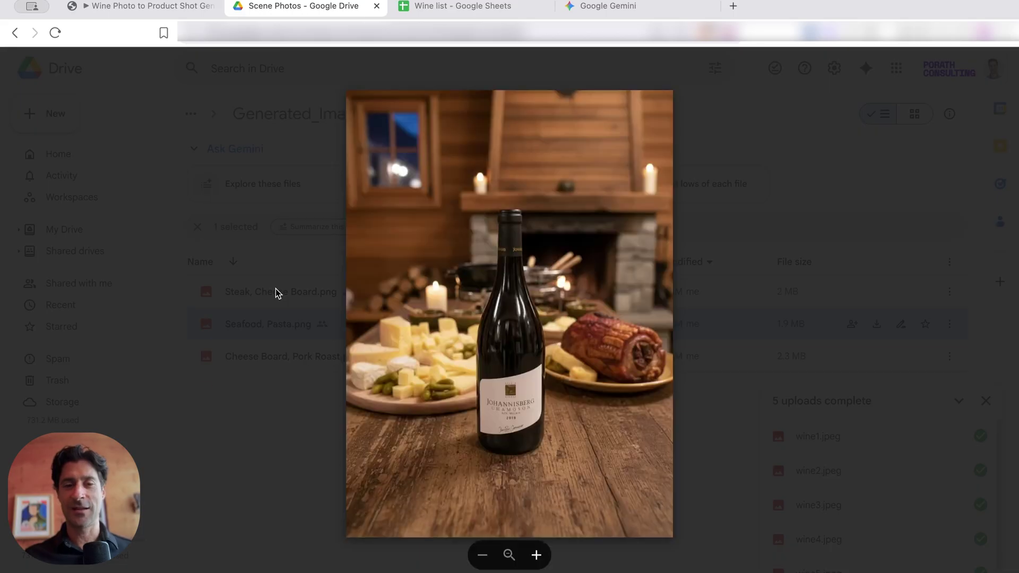
key("Left")
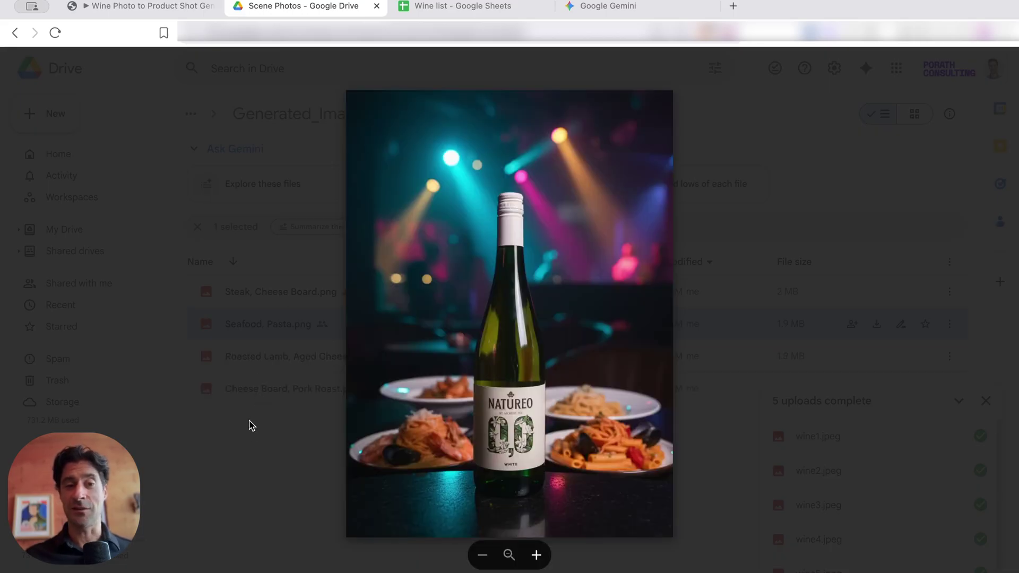
key("Escape")
Preview the scene photos Roasted Lamb, Aged Cheese.png and Steak, Cheese Board.png.
double_click(273, 354)
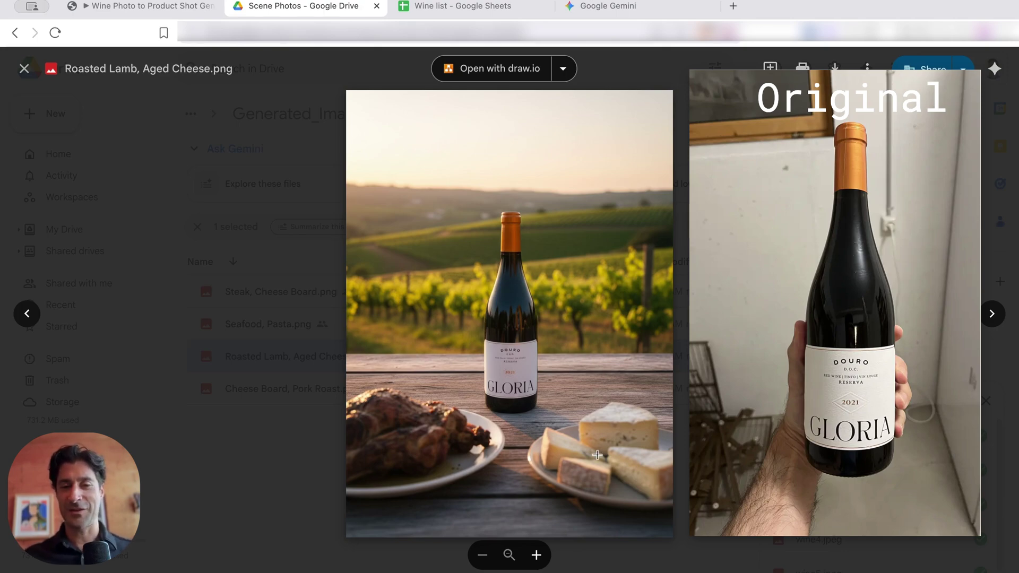
key("Escape")
left_click(269, 390)
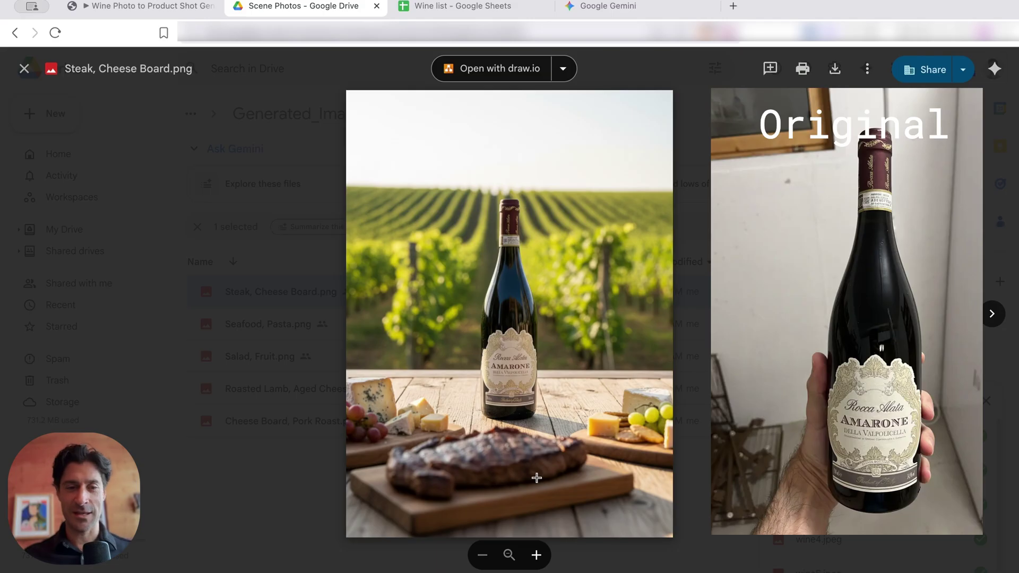
Preview the scene photo Salad, Fruit.png in the Scene Photos folder.
key("Escape")
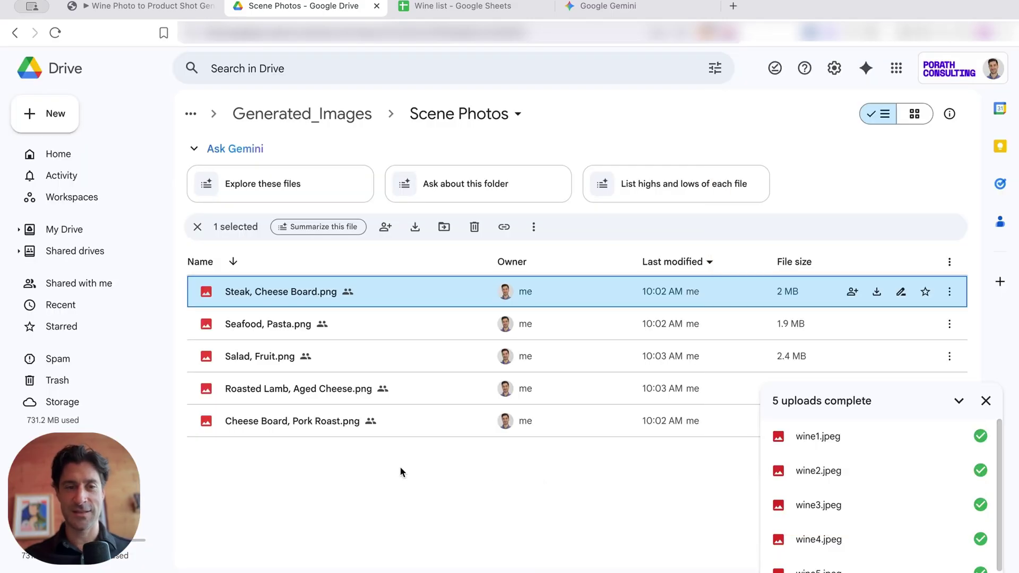
double_click(268, 354)
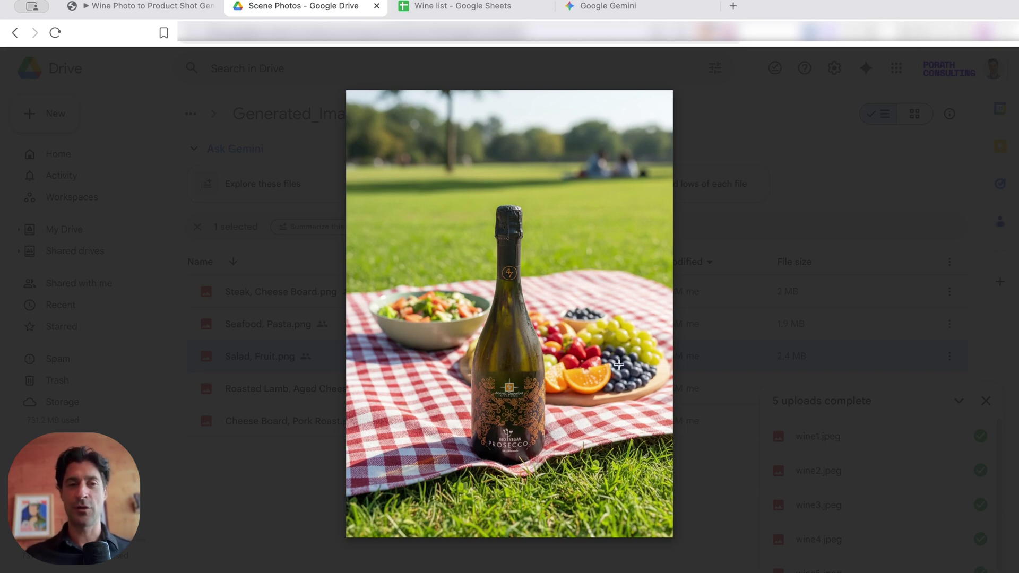
key("Escape")
Go back up to the Test Workflows folder and preview the original bottle photos from wine5.jpeg through wine2.jpeg.
left_click(289, 114)
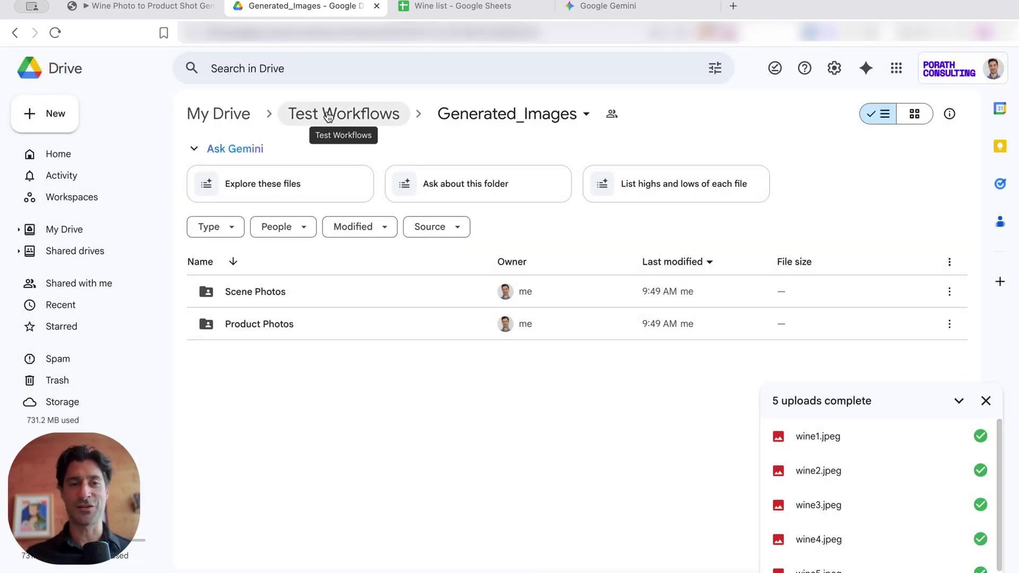
left_click(328, 116)
left_click(237, 327)
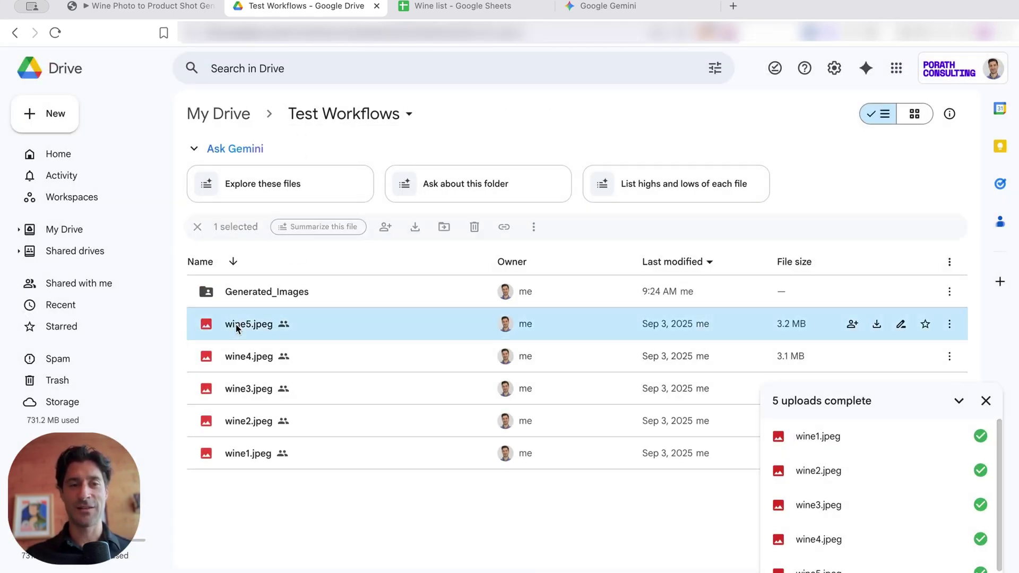
double_click(237, 325)
key("Right")
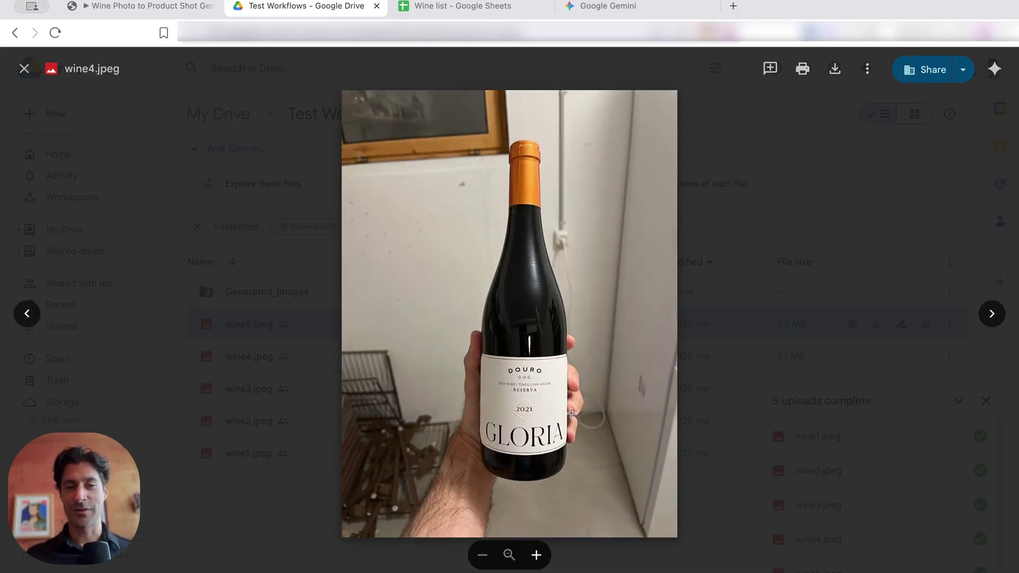
key("Right")
key("Right")
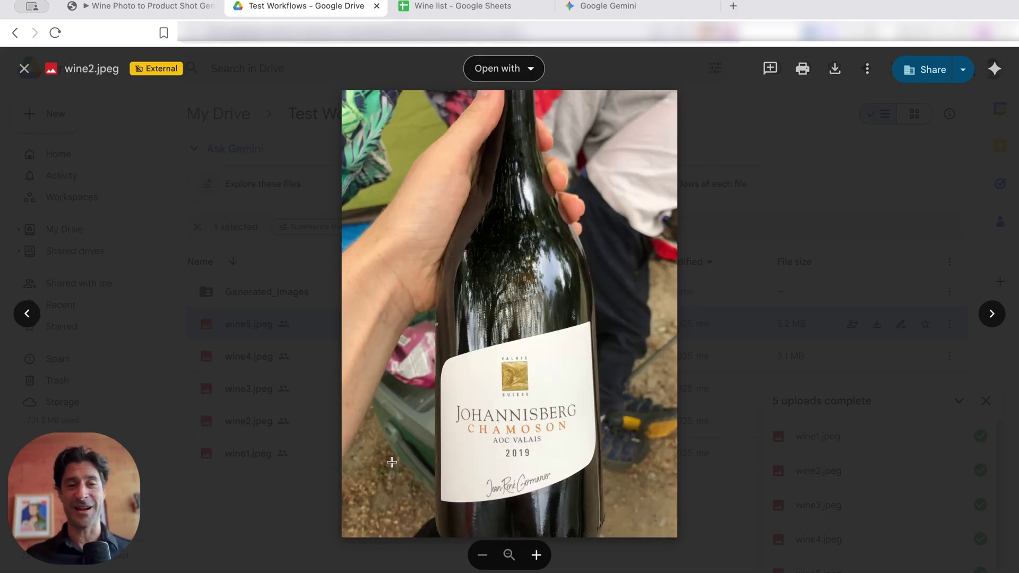
key("Escape")
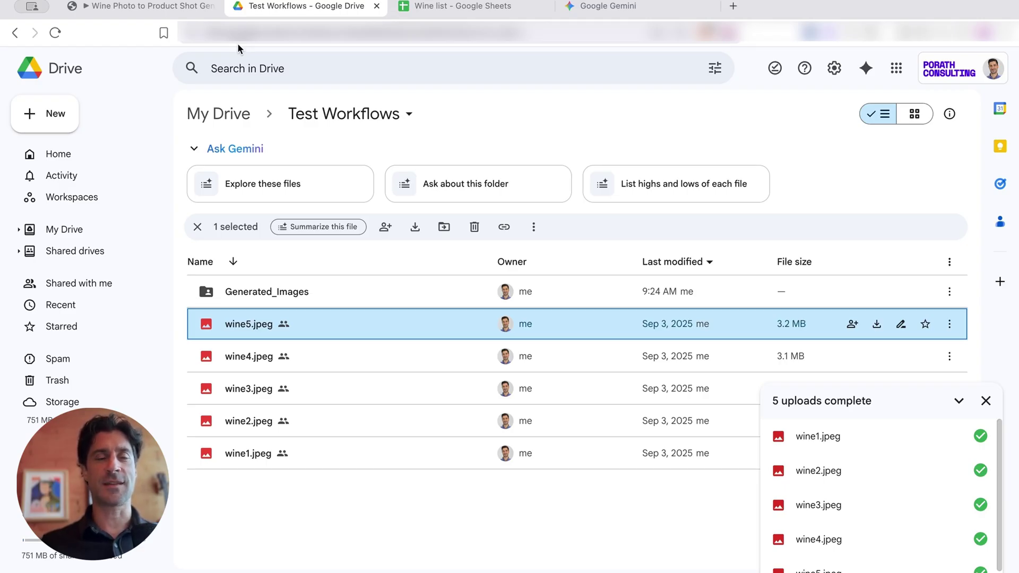
Switch to the n8n workflow and briefly select the upper branch, from Google Drive Trigger1 to Append row in sheet.
left_click(166, 9)
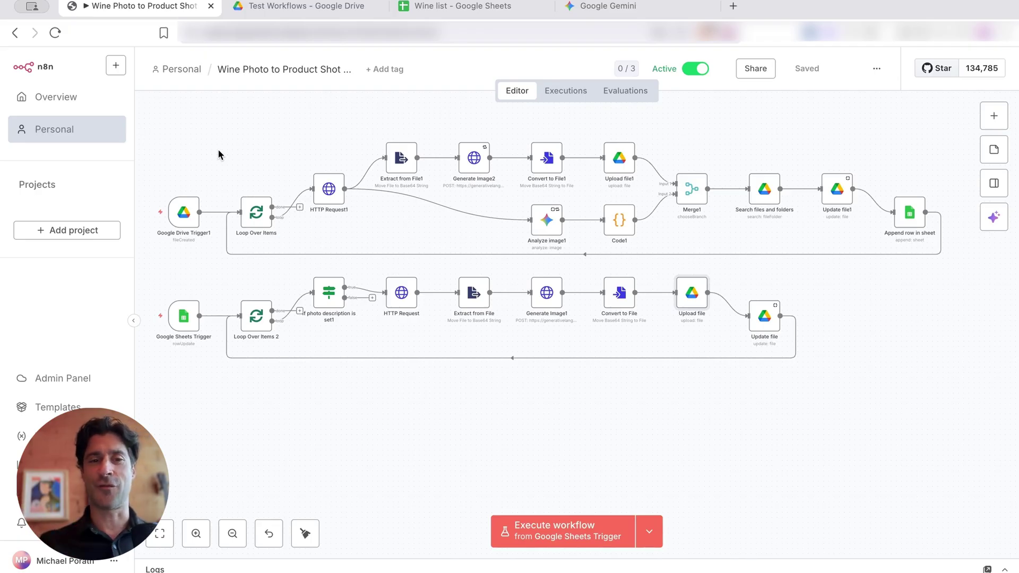
mouse_move(207, 183)
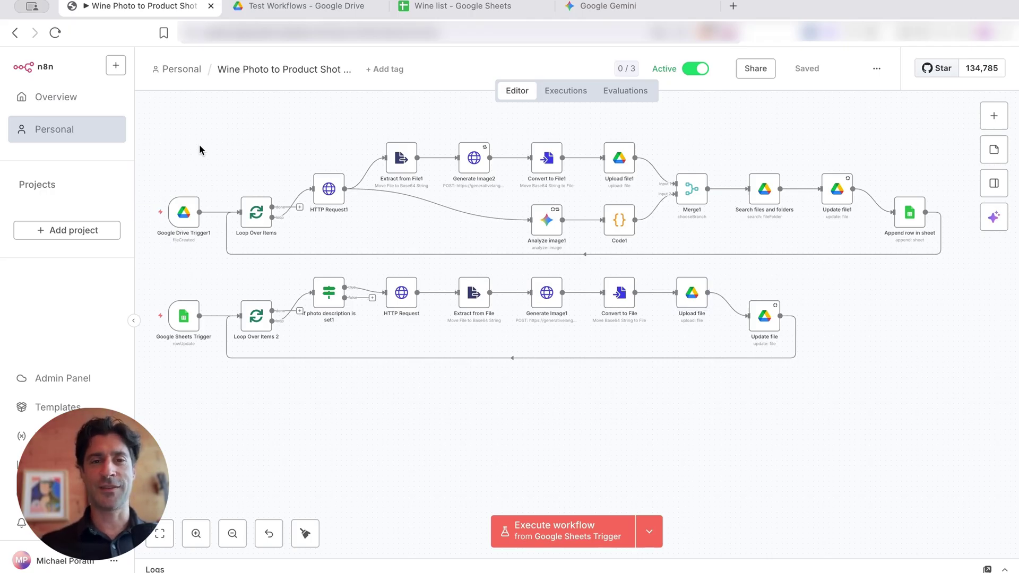
mouse_move(158, 126)
left_mouse_down()
mouse_move(523, 287)
mouse_move(961, 262)
left_mouse_up()
left_click(942, 271)
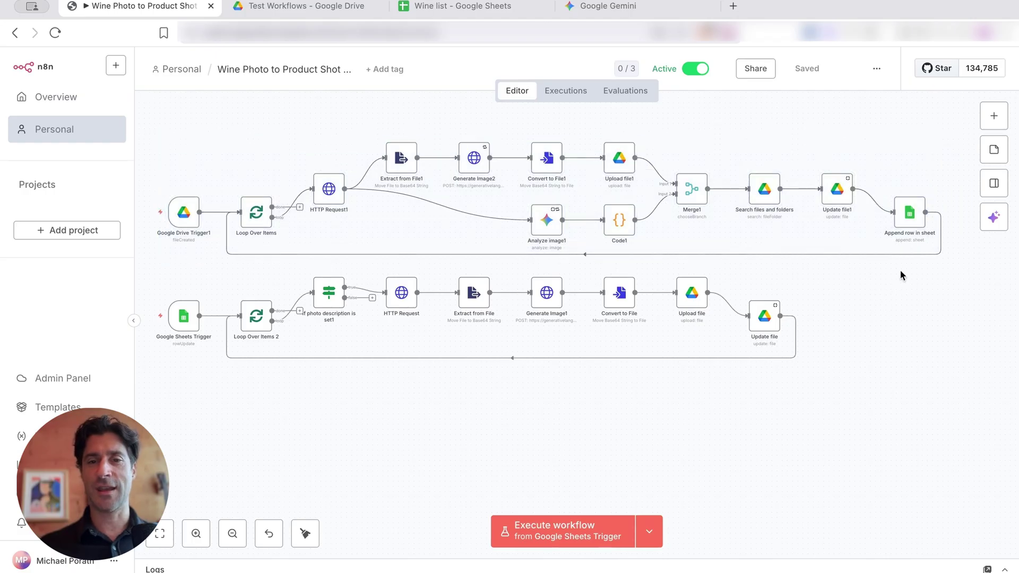
Briefly select the lower branch from Google Sheets Trigger to Update file, and look at the trigger nodes of both branches.
mouse_move(150, 406)
left_mouse_down()
mouse_move(675, 245)
mouse_move(890, 285)
mouse_move(885, 273)
left_mouse_up()
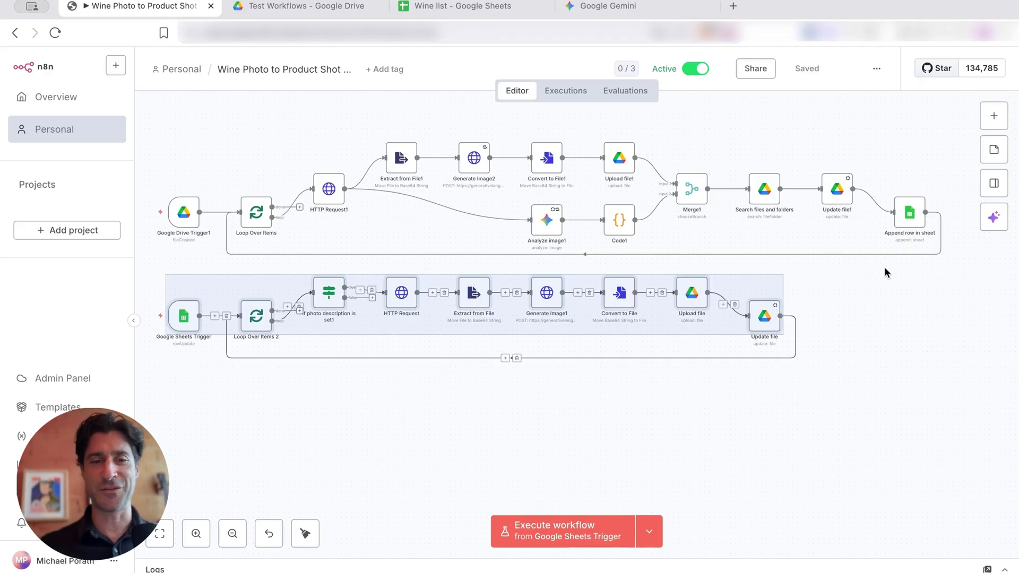
left_click(778, 119)
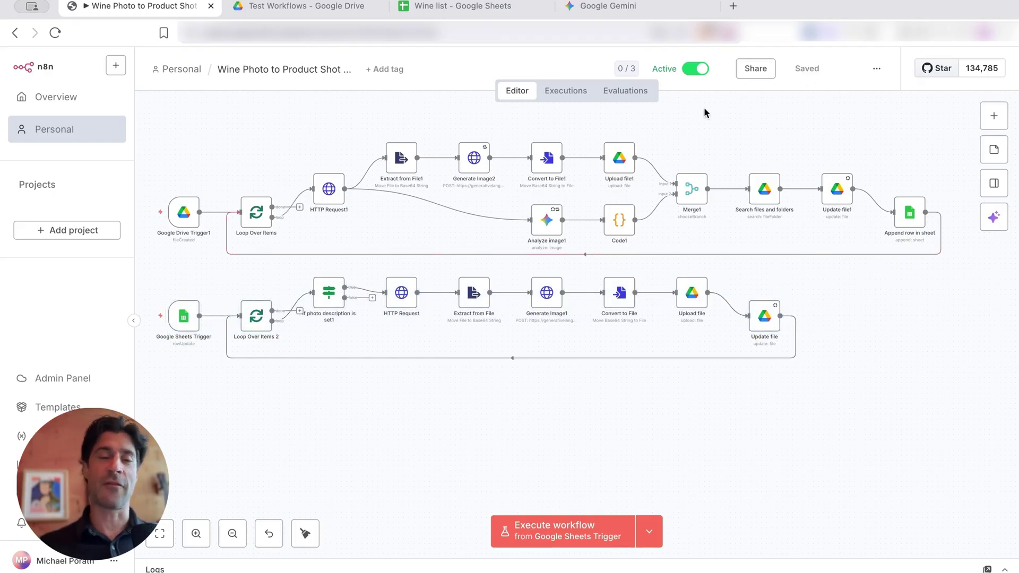
mouse_move(188, 225)
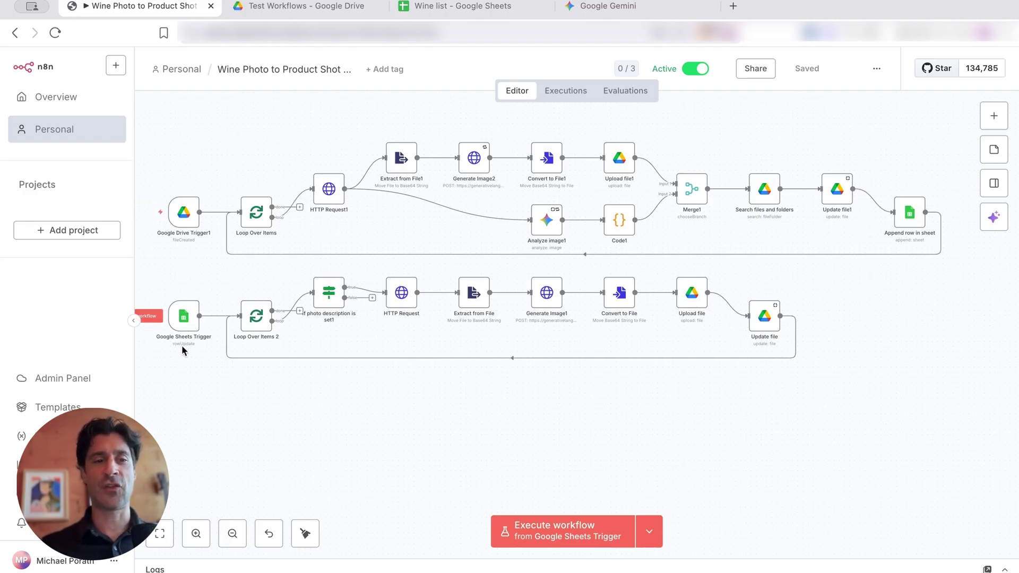
scroll(182, 365, "left", 3)
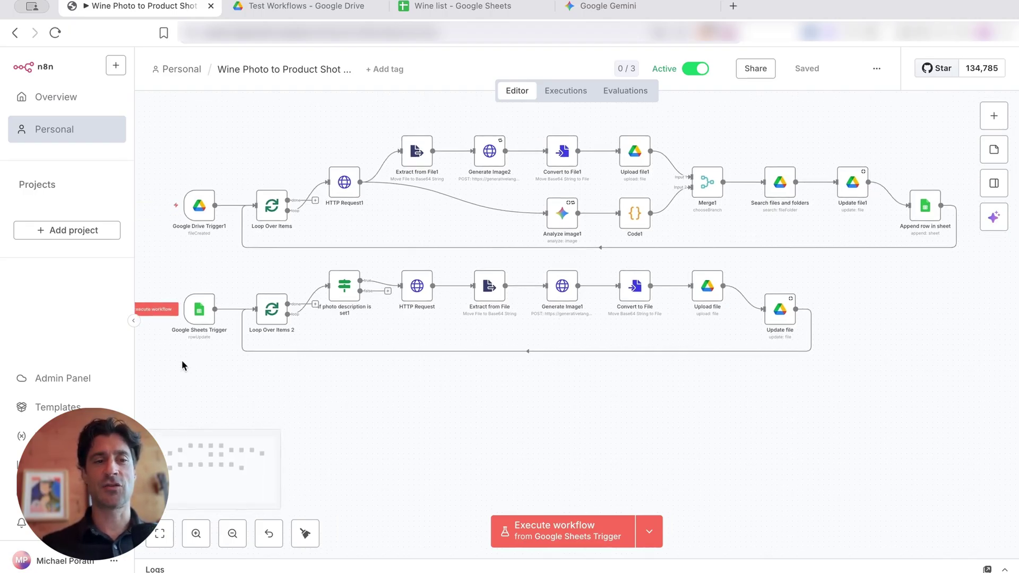